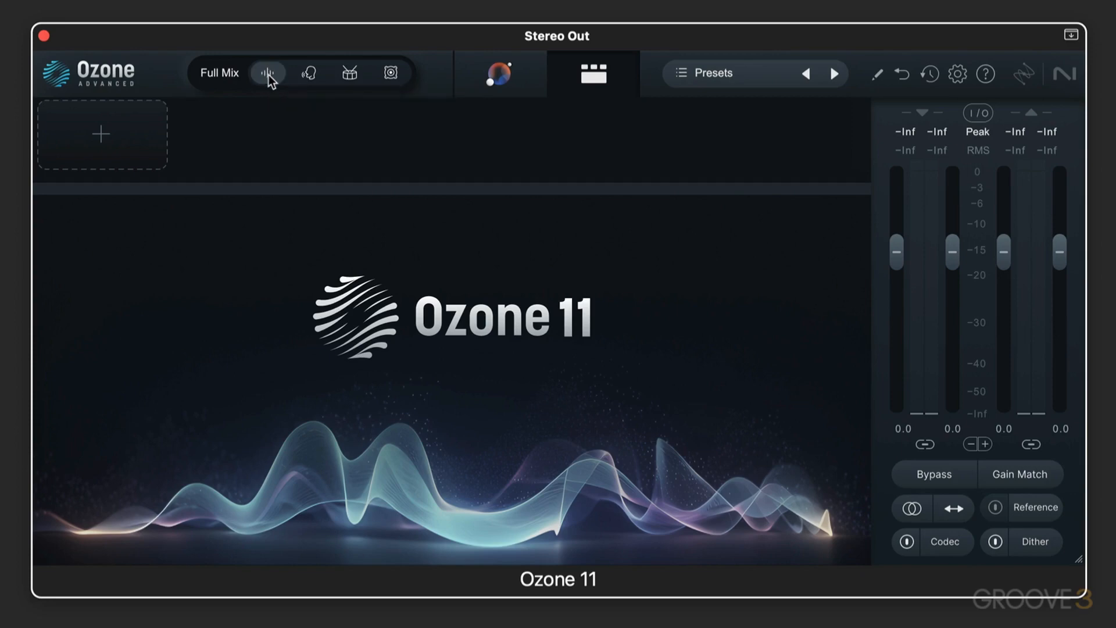
Switch the processing focus through Vocals, Drums, Bass and Vocals again, and set it back to Full Mix
{"action": "left_click", "coordinate": [304, 74]}
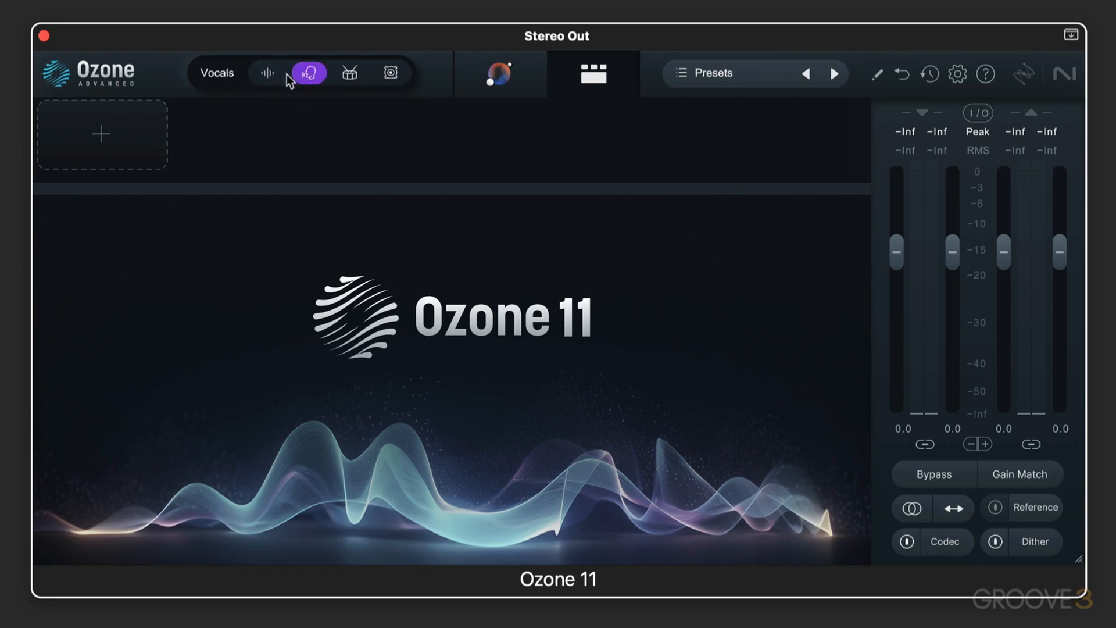
{"action": "left_click", "coordinate": [351, 73]}
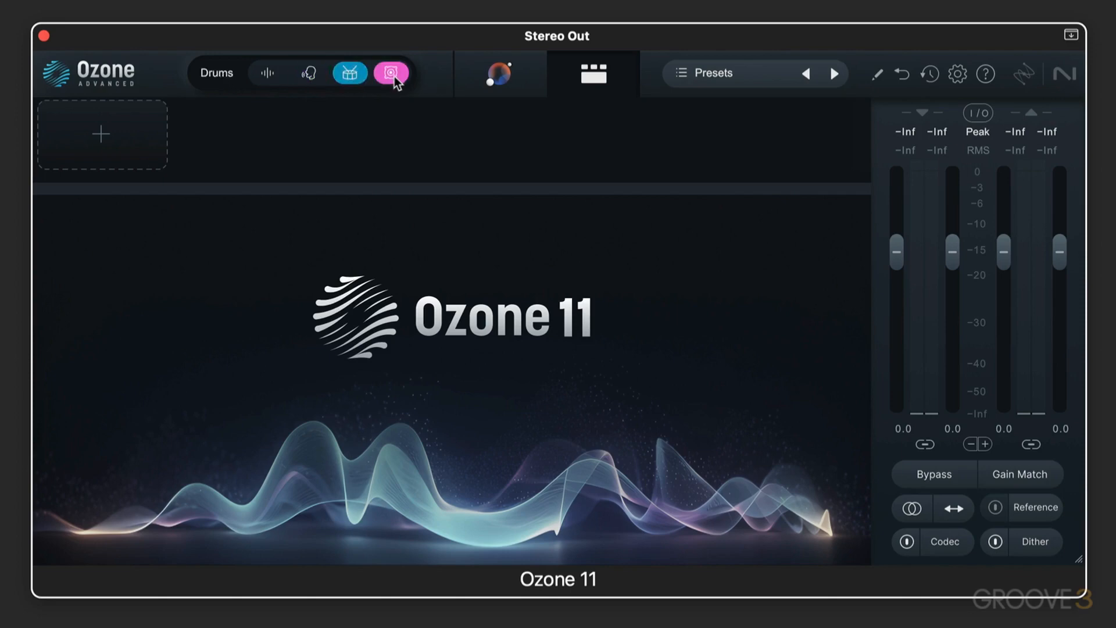
{"action": "left_click", "coordinate": [393, 74]}
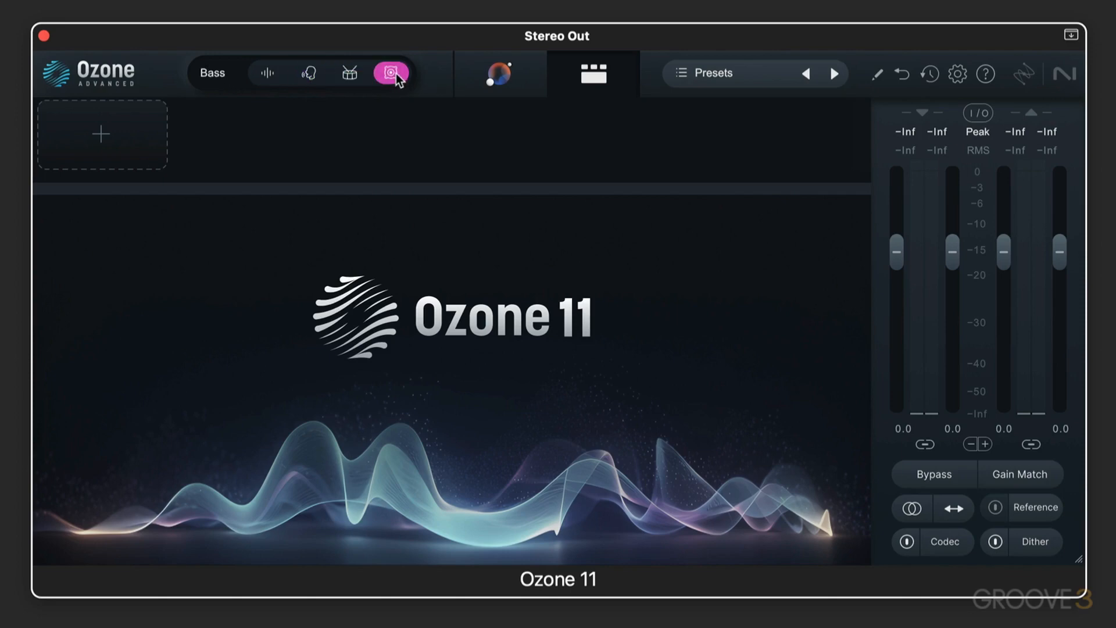
{"action": "left_click", "coordinate": [308, 74]}
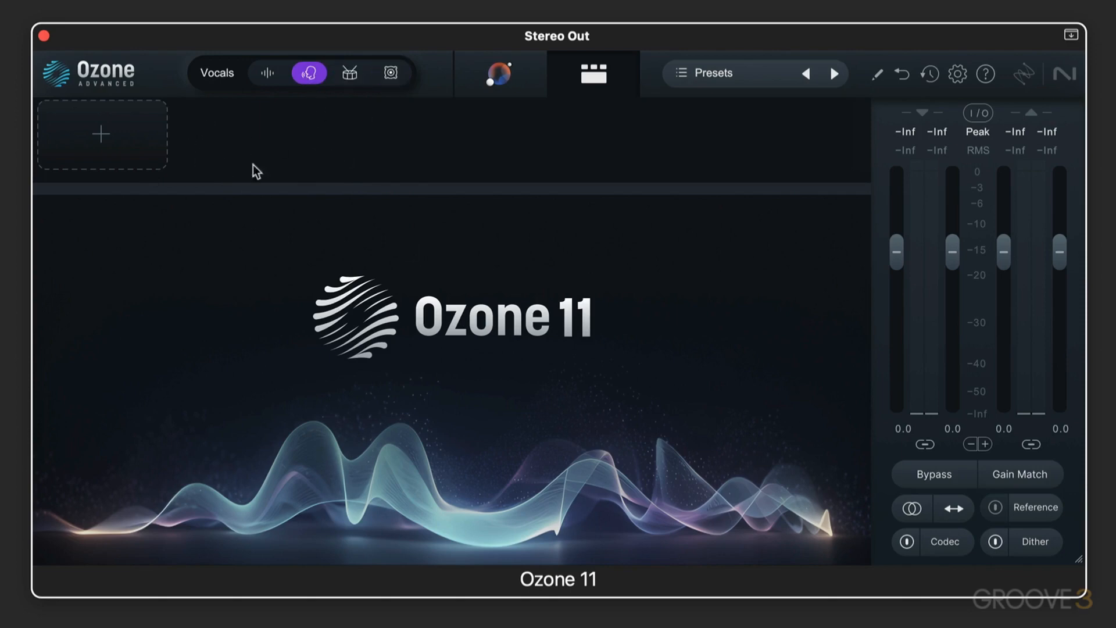
{"action": "left_click", "coordinate": [266, 74]}
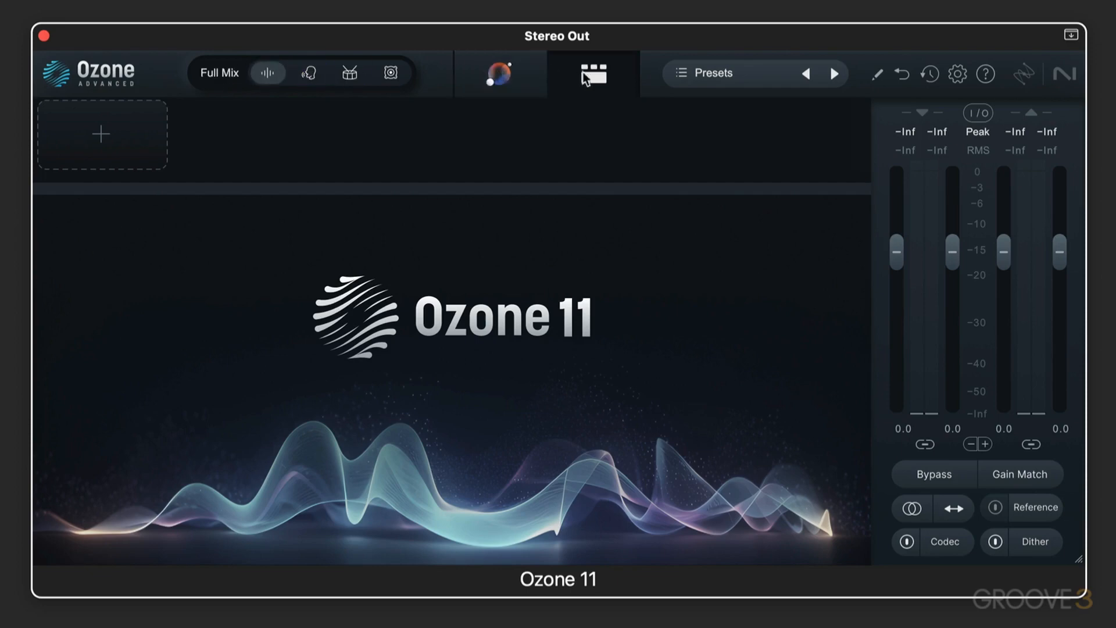
View the assistant's listening screen and return to the module chain view
{"action": "left_click", "coordinate": [497, 72]}
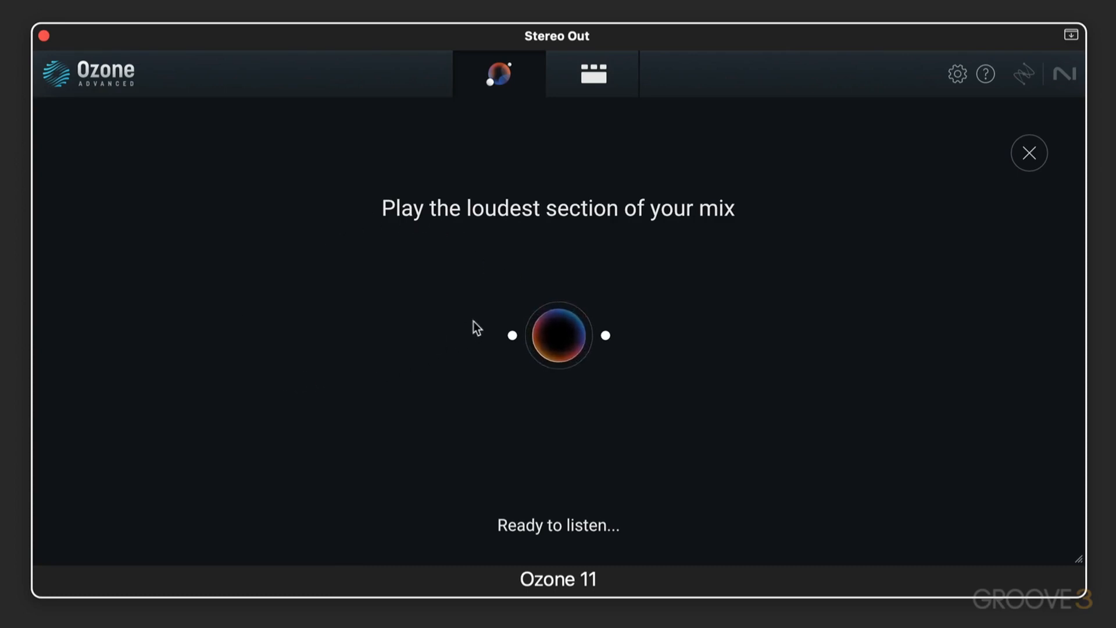
{"action": "left_click", "coordinate": [605, 74]}
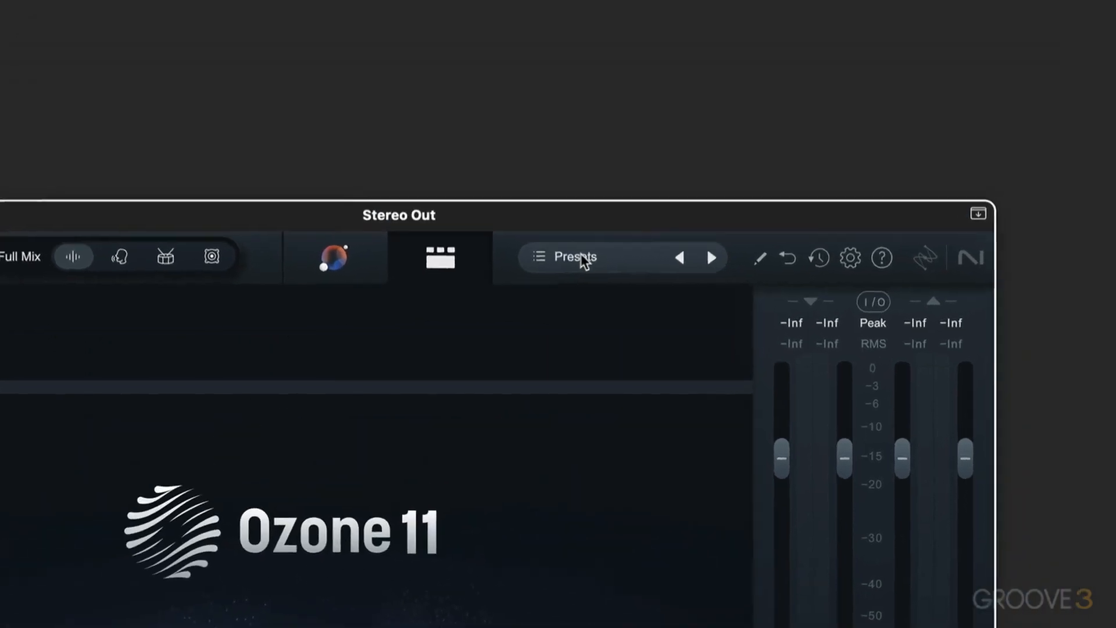
Browse the global Custom and iZotope presets in the preset manager and close it without loading one
{"action": "left_click", "coordinate": [720, 74]}
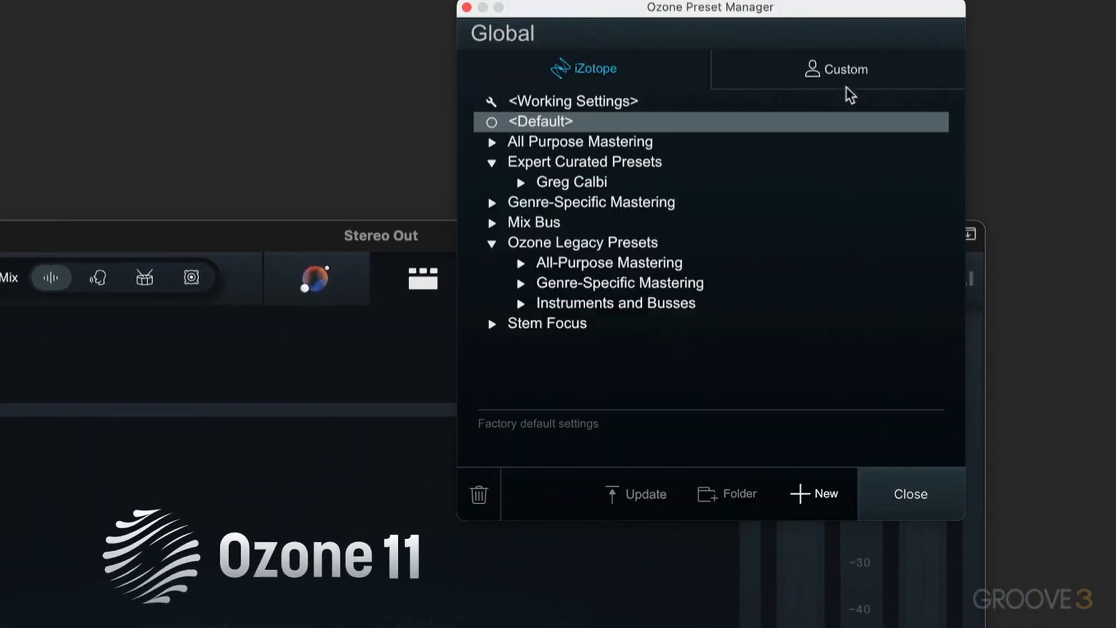
{"action": "left_click", "coordinate": [827, 73]}
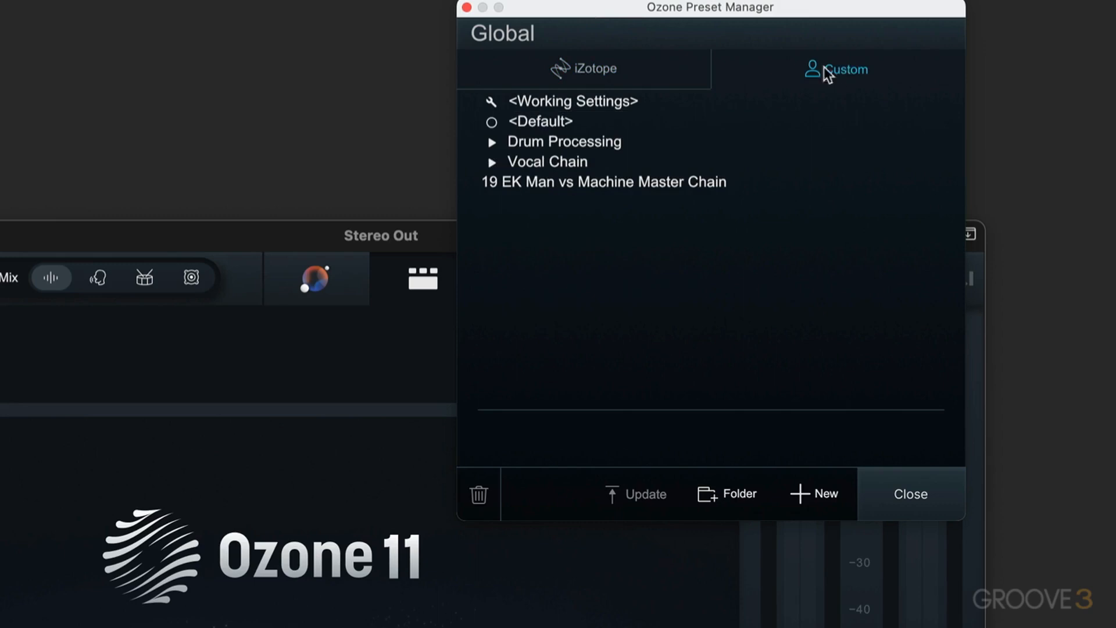
{"action": "left_click", "coordinate": [617, 67]}
{"action": "left_click", "coordinate": [910, 496]}
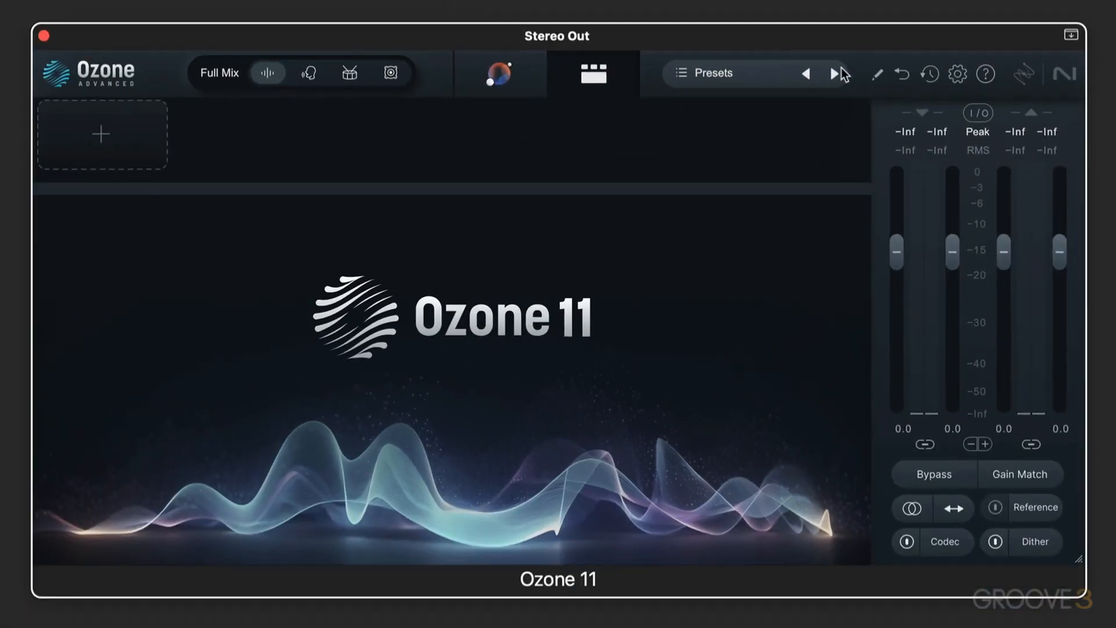
Open the plugin name for editing and close it without renaming
{"action": "left_click", "coordinate": [876, 76]}
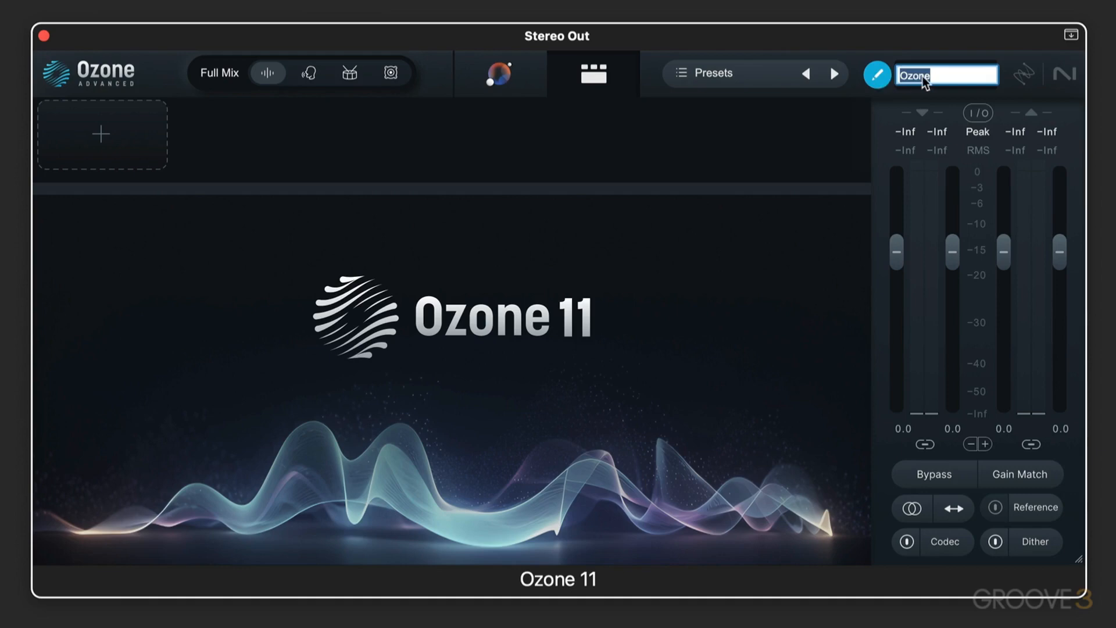
{"action": "left_click", "coordinate": [850, 97]}
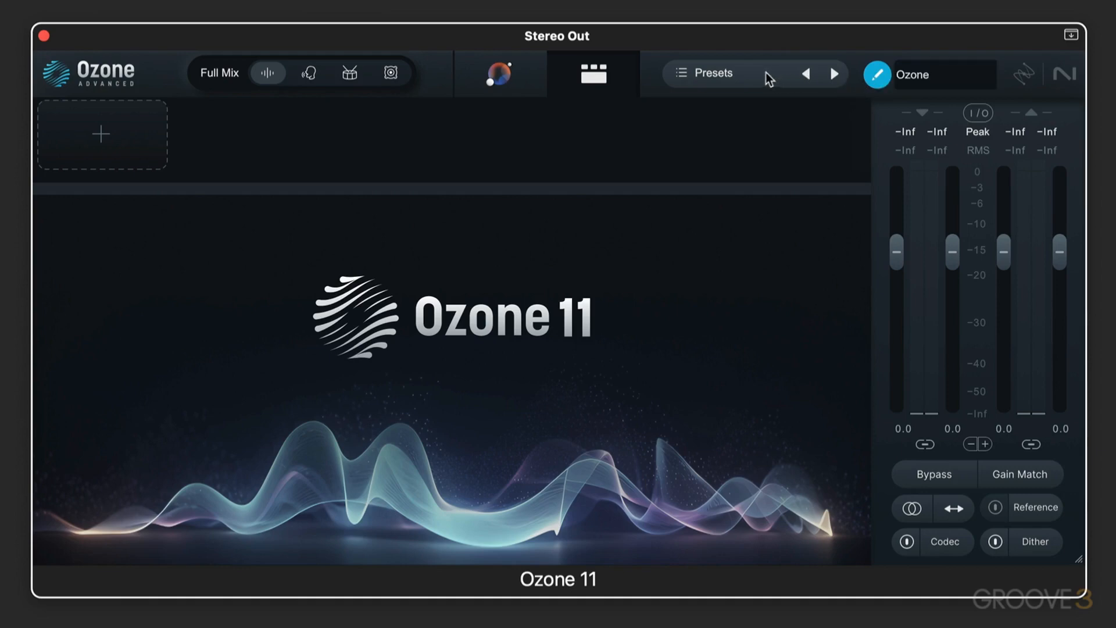
{"action": "left_click", "coordinate": [877, 74]}
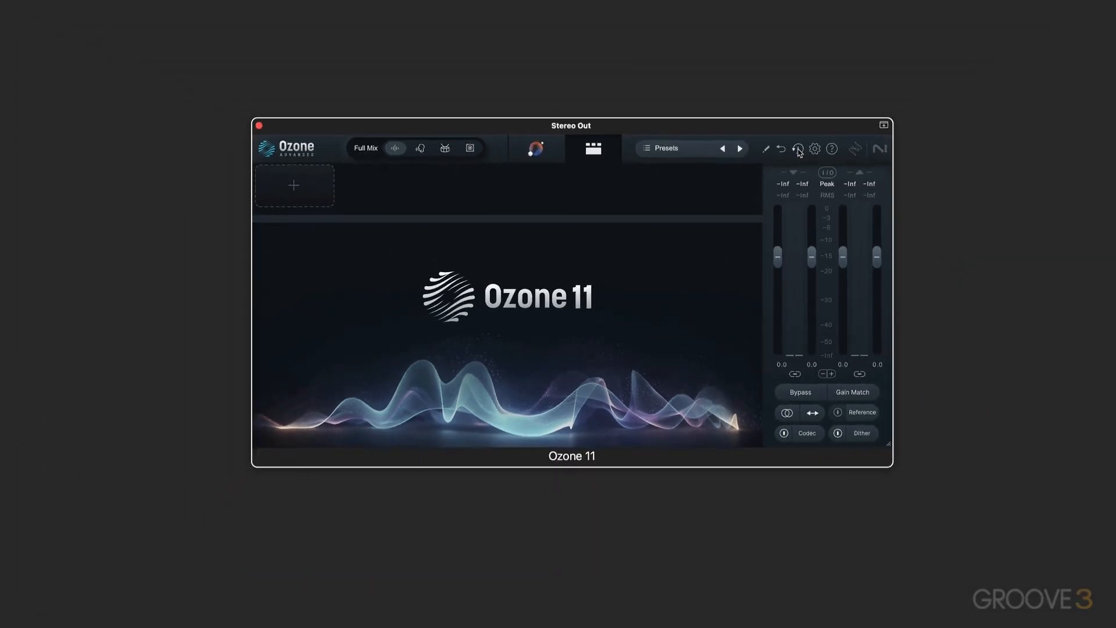
Show the edit history in its own window, move that window upward, and close it
{"action": "left_click", "coordinate": [930, 74]}
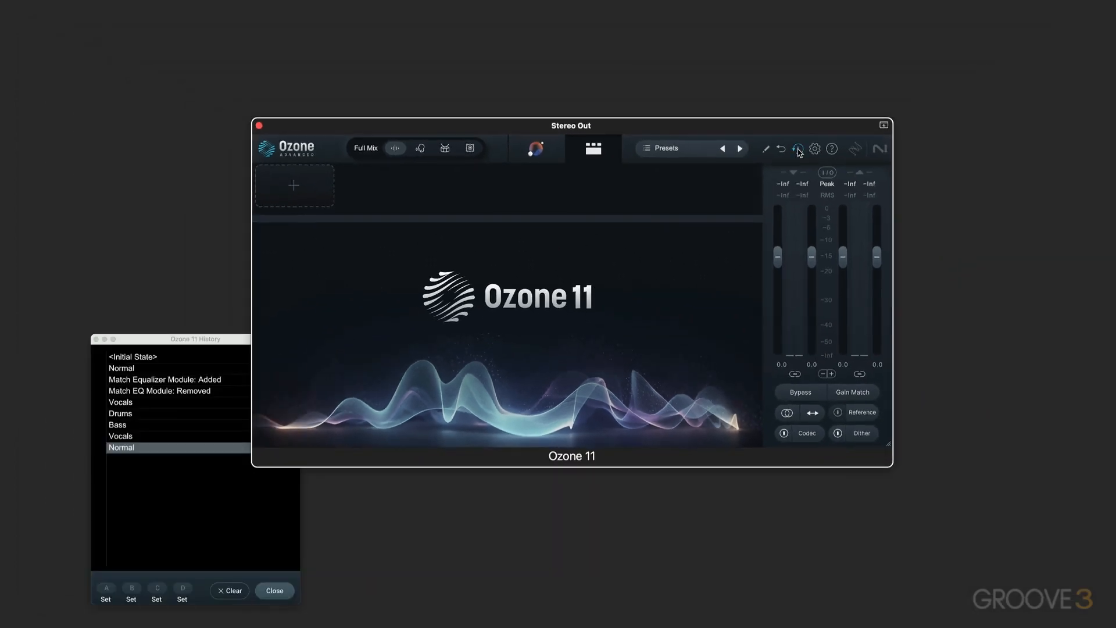
{"action": "left_click_drag", "start_coordinate": [180, 339], "coordinate": [180, 194]}
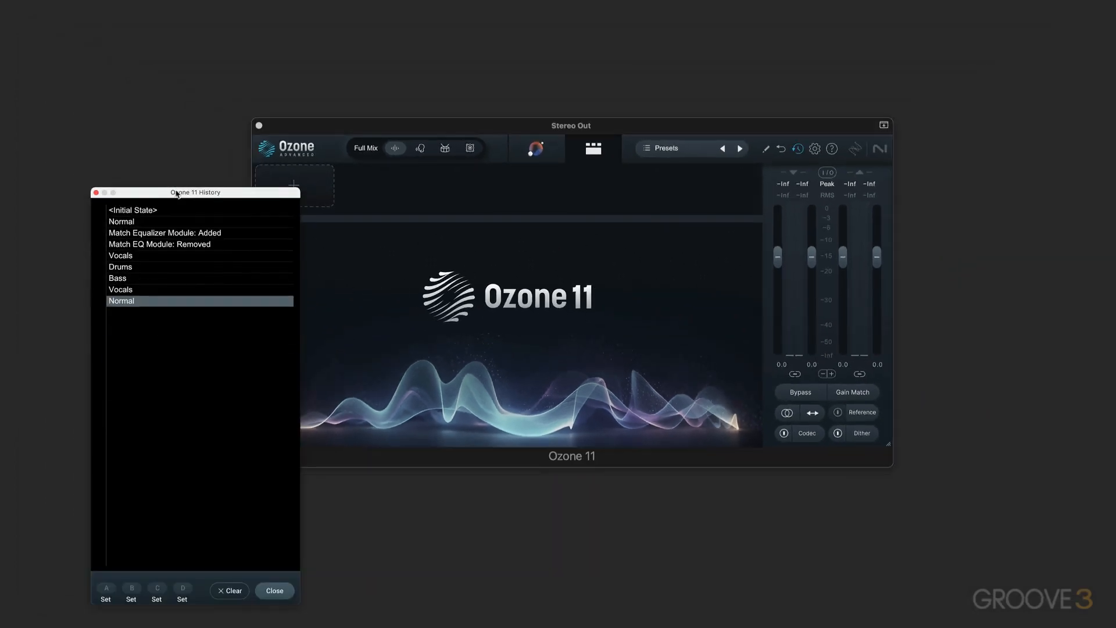
{"action": "left_click", "coordinate": [96, 193]}
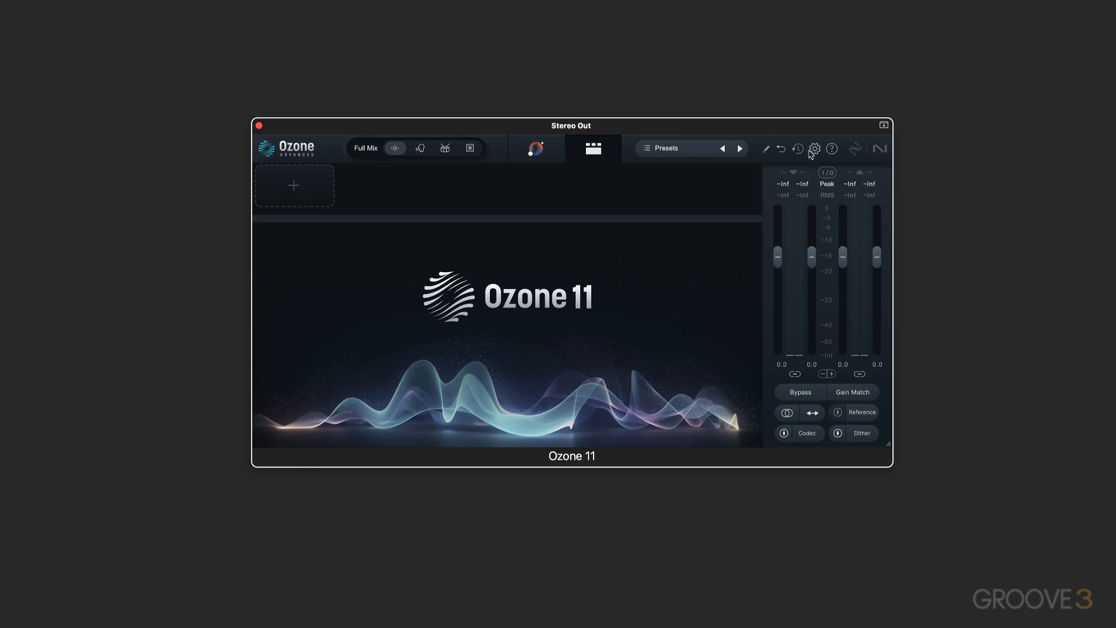
Examine the General settings in the plugin options and close the options window
{"action": "left_click", "coordinate": [814, 148]}
{"action": "left_click", "coordinate": [529, 541]}
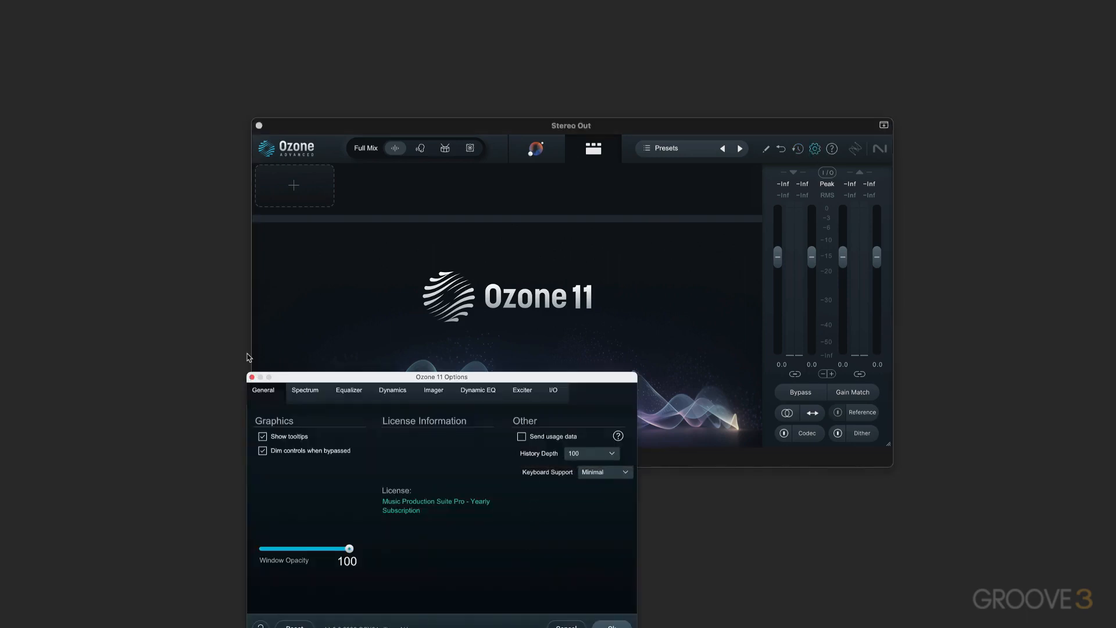
{"action": "left_click", "coordinate": [252, 377]}
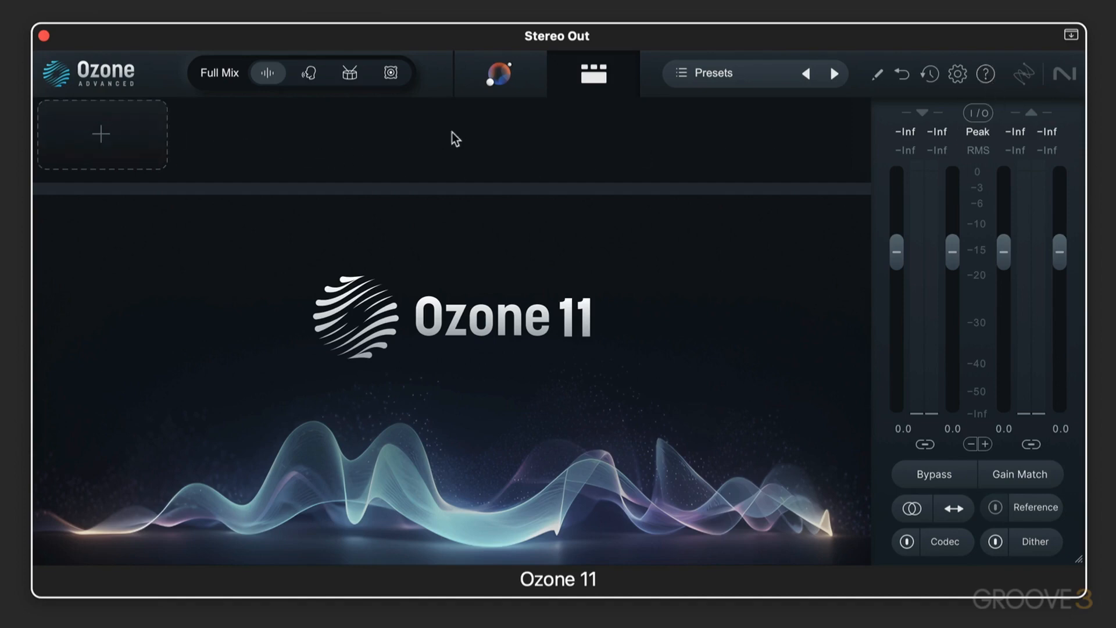
Add the Clarity, Equalizer 1 and Dynamics modules to the empty signal chain, in that order
{"action": "left_click", "coordinate": [97, 137]}
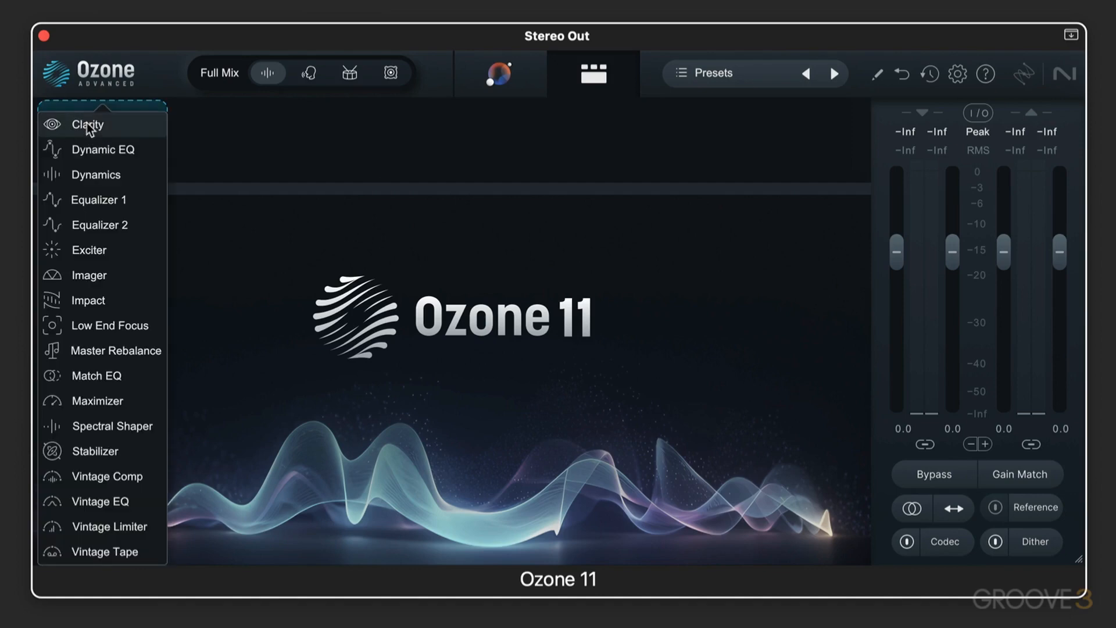
{"action": "left_click", "coordinate": [86, 124]}
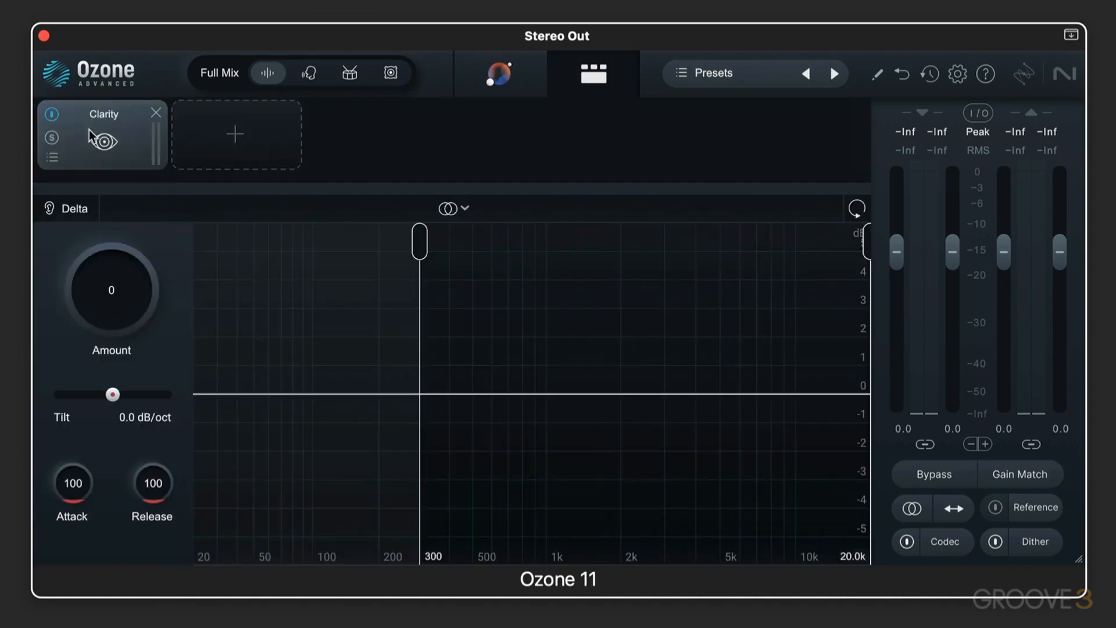
{"action": "left_click", "coordinate": [232, 135]}
{"action": "left_click", "coordinate": [225, 200]}
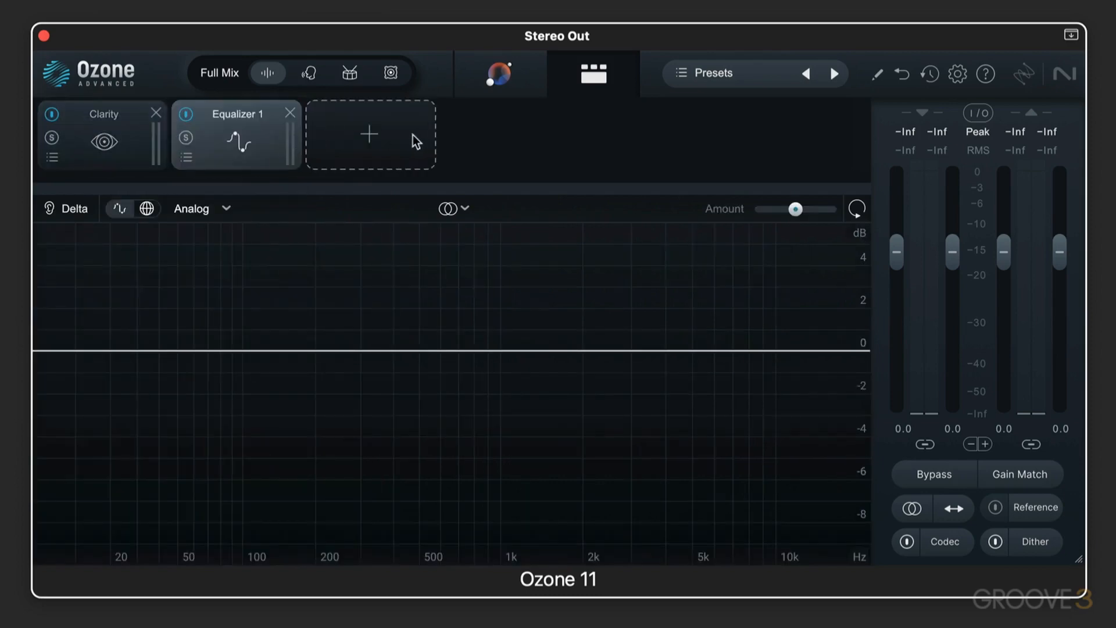
{"action": "left_click", "coordinate": [371, 131]}
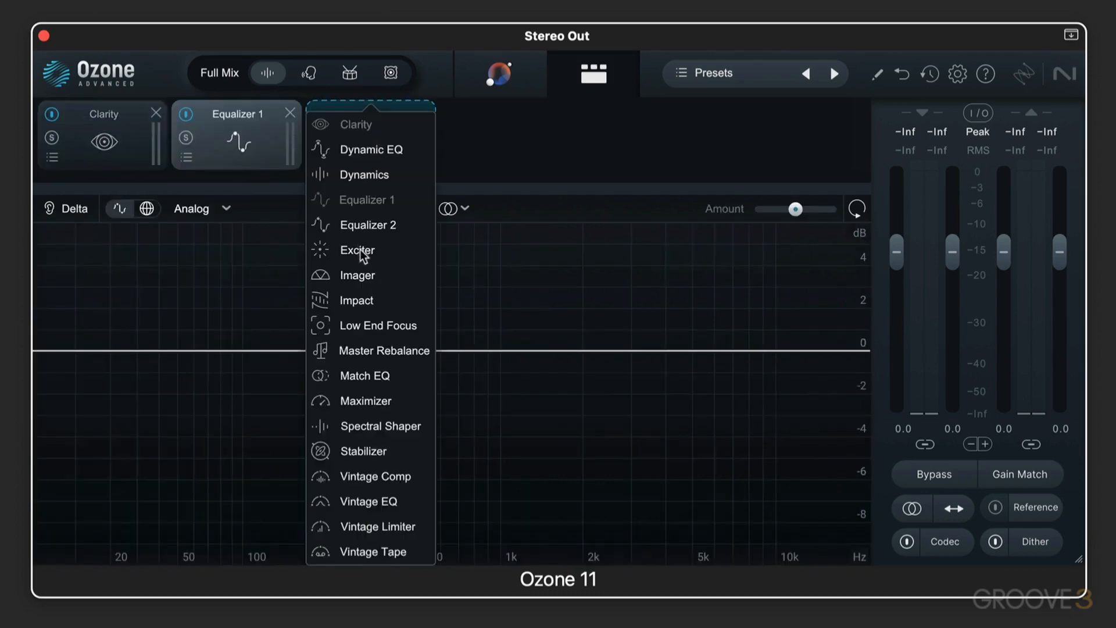
{"action": "left_click", "coordinate": [367, 174]}
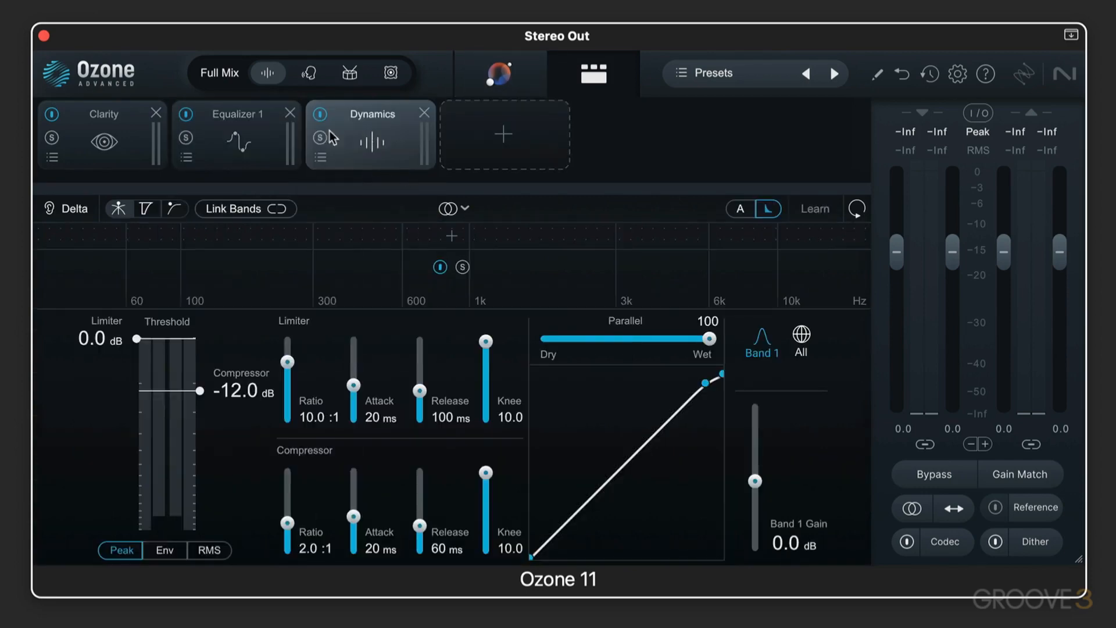
View the controls of the Clarity, Equalizer 1 and Dynamics modules in turn, ending on Equalizer 1
{"action": "left_click", "coordinate": [118, 141]}
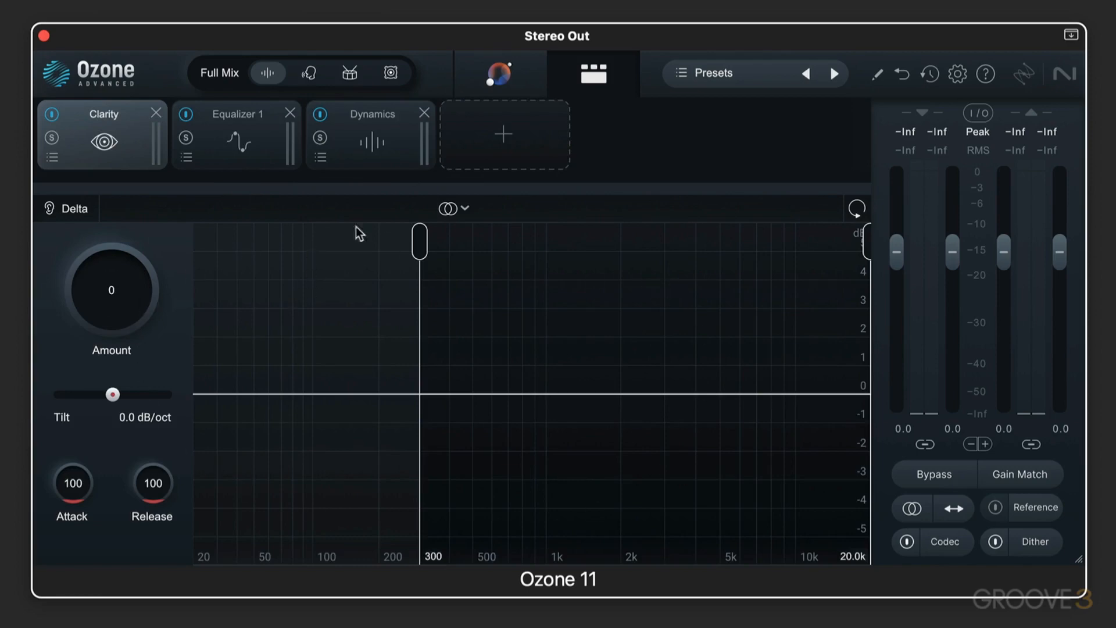
{"action": "left_click", "coordinate": [253, 138]}
{"action": "left_click", "coordinate": [367, 141]}
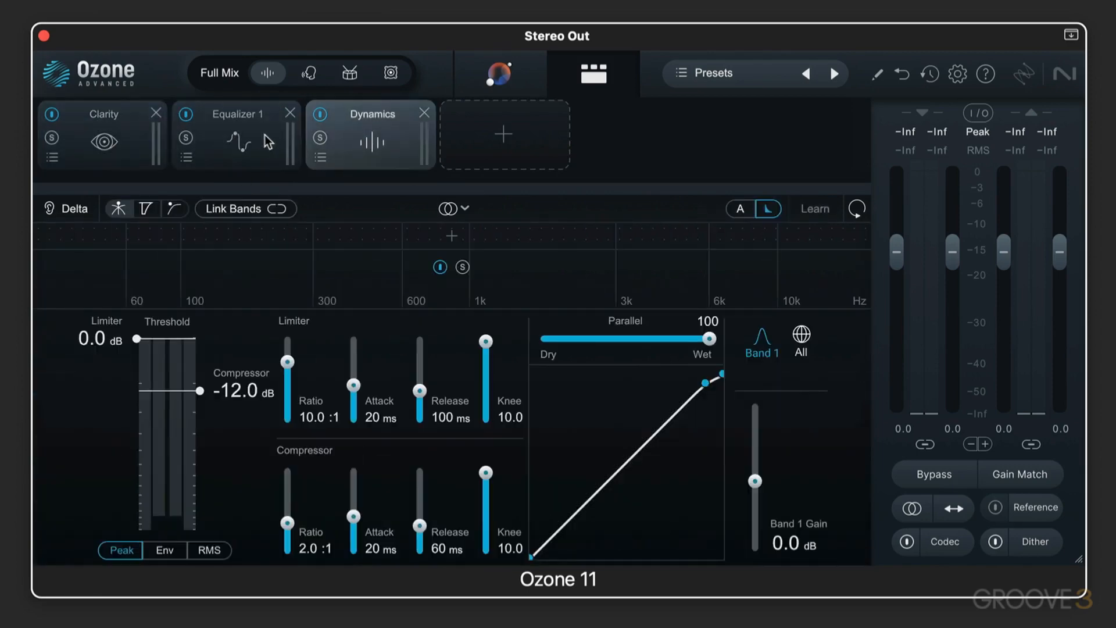
{"action": "left_click", "coordinate": [251, 141]}
Bypass and re-enable the Clarity, Equalizer 1 and Dynamics modules one after another
{"action": "left_click", "coordinate": [53, 114]}
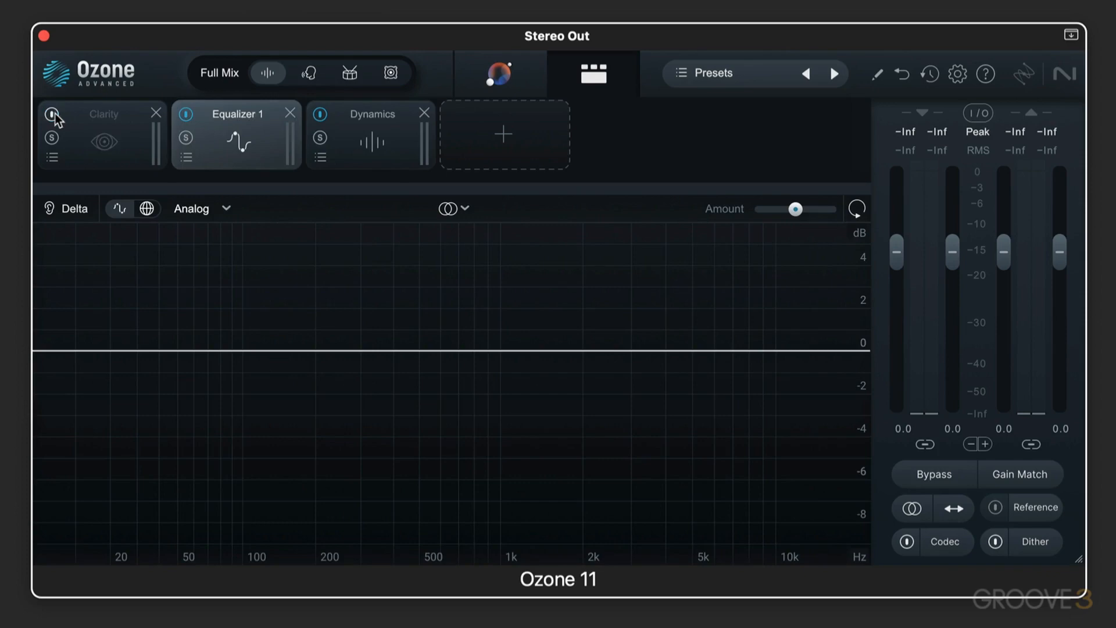
{"action": "left_click", "coordinate": [54, 114]}
{"action": "left_click", "coordinate": [186, 114]}
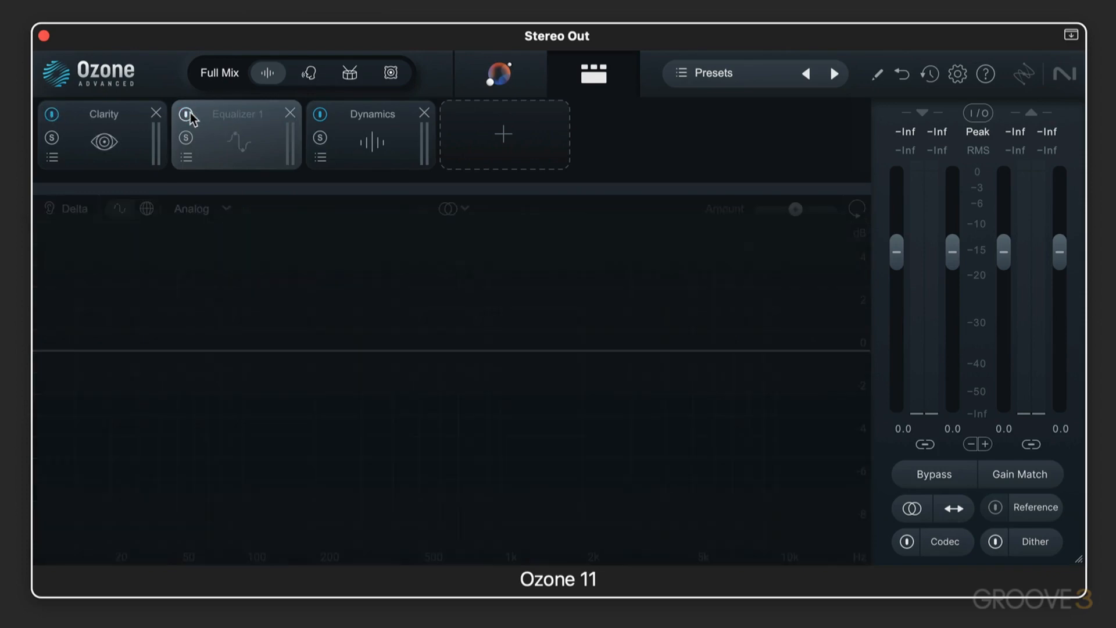
{"action": "left_click", "coordinate": [188, 114]}
{"action": "left_click", "coordinate": [376, 114]}
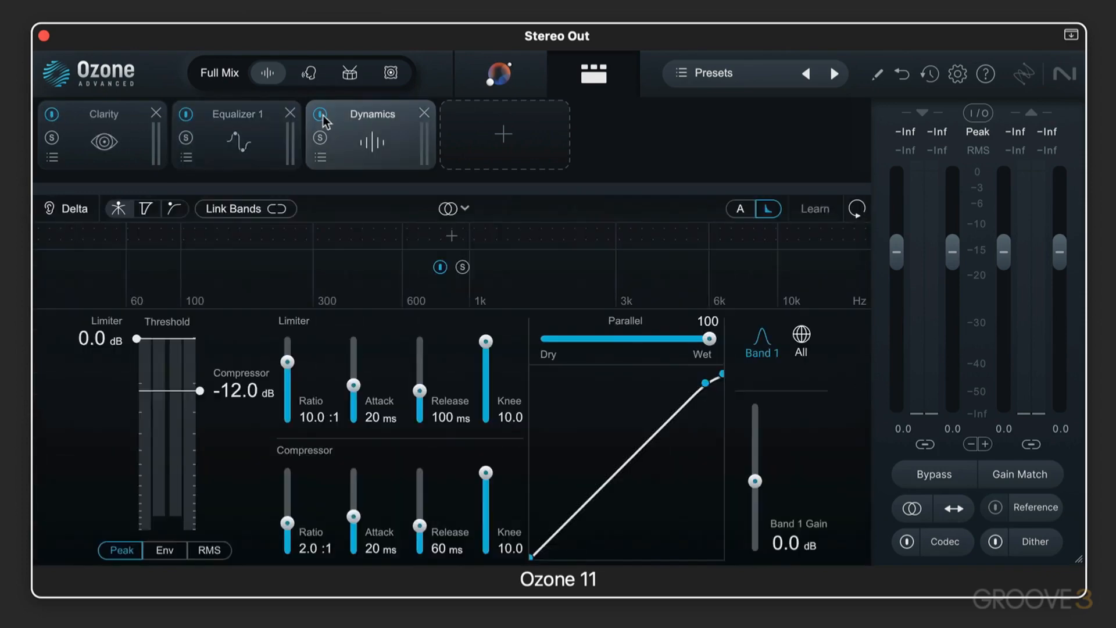
{"action": "left_click", "coordinate": [319, 114]}
{"action": "left_click", "coordinate": [319, 114]}
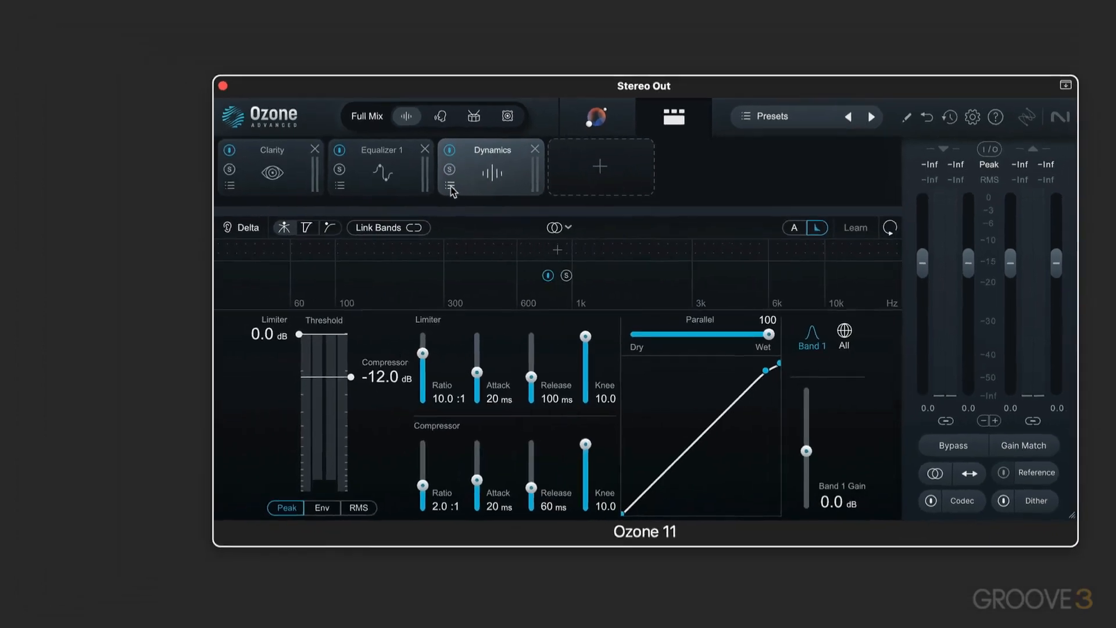
View the preset list of the Dynamics module and close it without loading a preset
{"action": "left_click", "coordinate": [320, 156]}
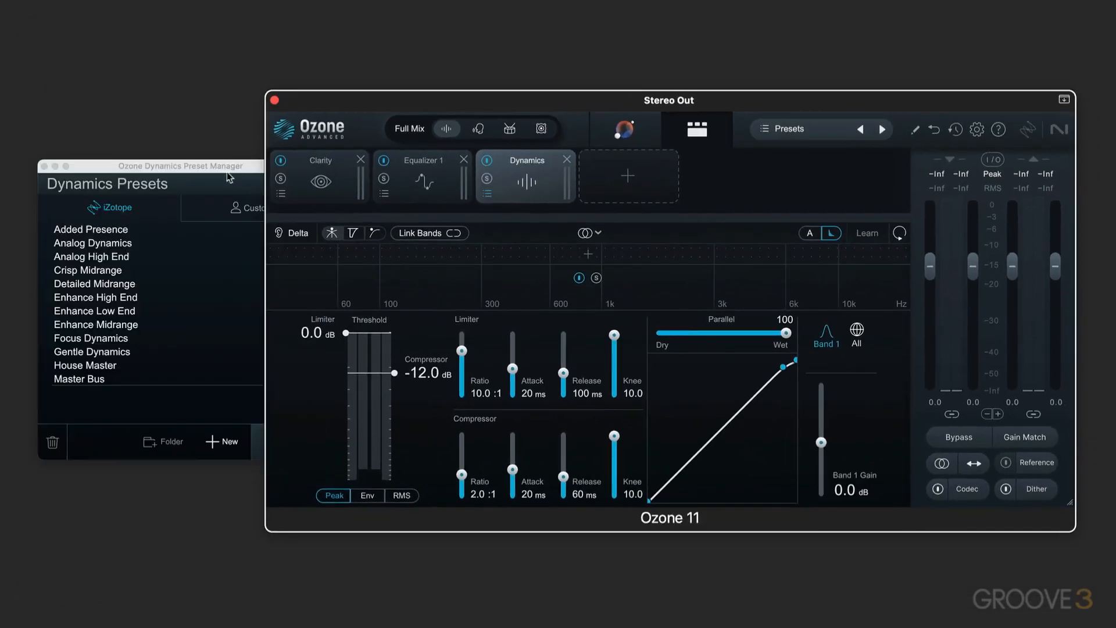
{"action": "left_click", "coordinate": [44, 165]}
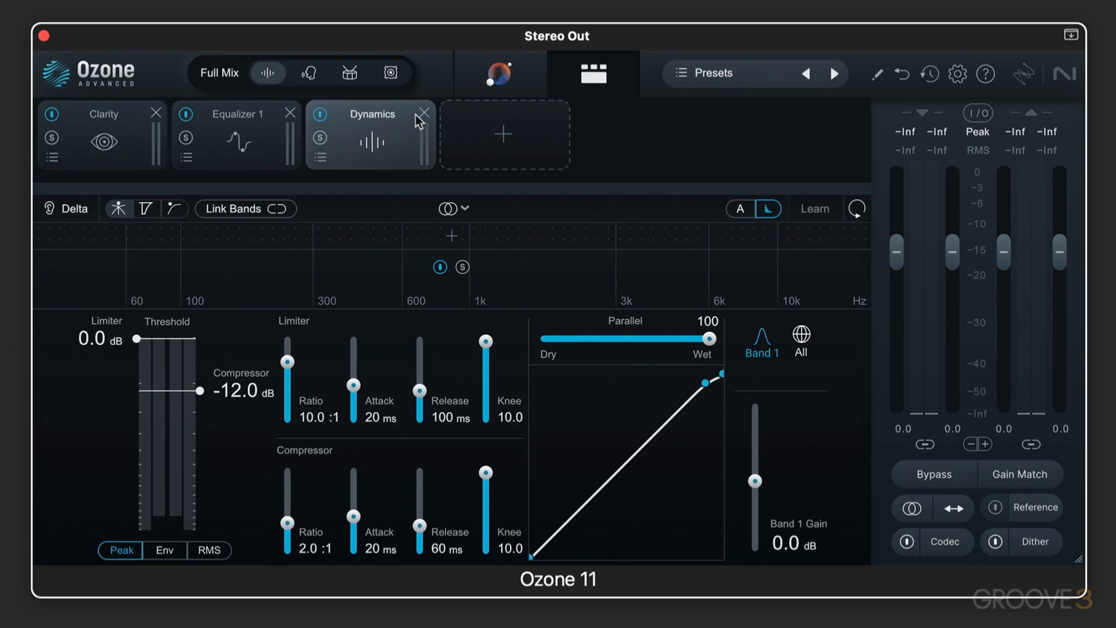
Try moving Dynamics ahead of Equalizer 1 and Clarity, and restore the chain order to Clarity, Equalizer 1, Dynamics
{"action": "left_click_drag", "start_coordinate": [385, 116], "coordinate": [250, 116]}
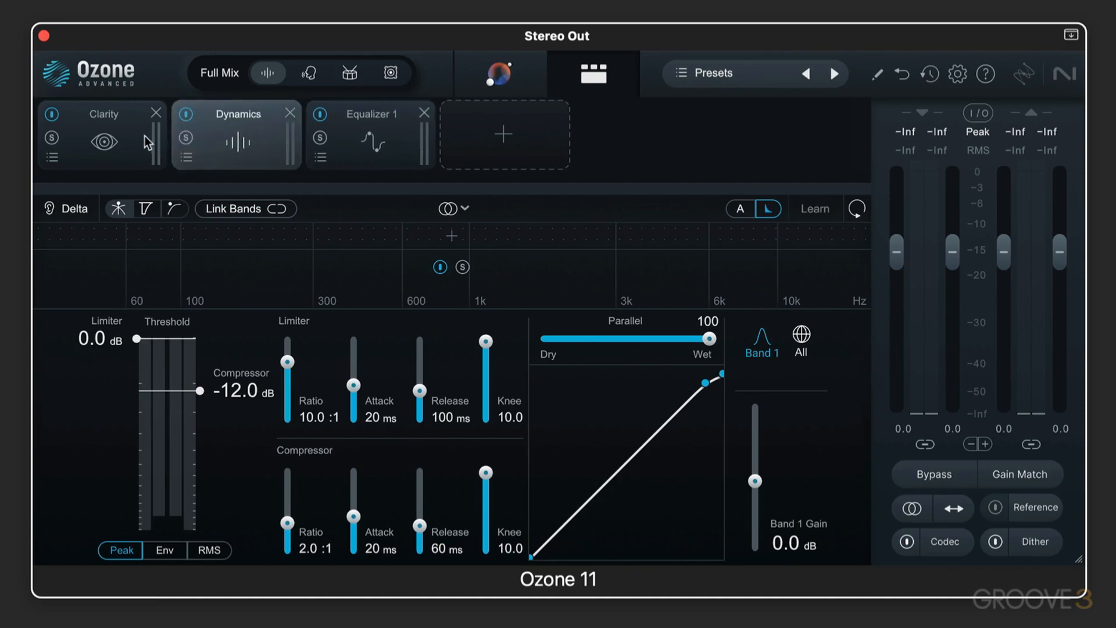
{"action": "left_click_drag", "start_coordinate": [144, 135], "coordinate": [237, 127]}
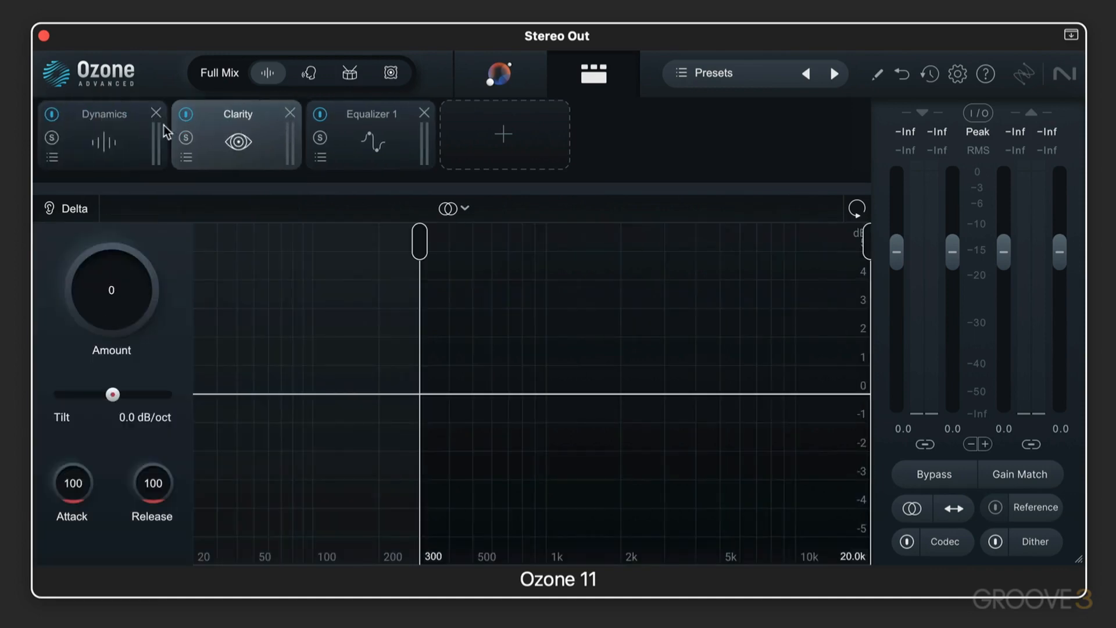
{"action": "left_click_drag", "start_coordinate": [163, 125], "coordinate": [217, 123]}
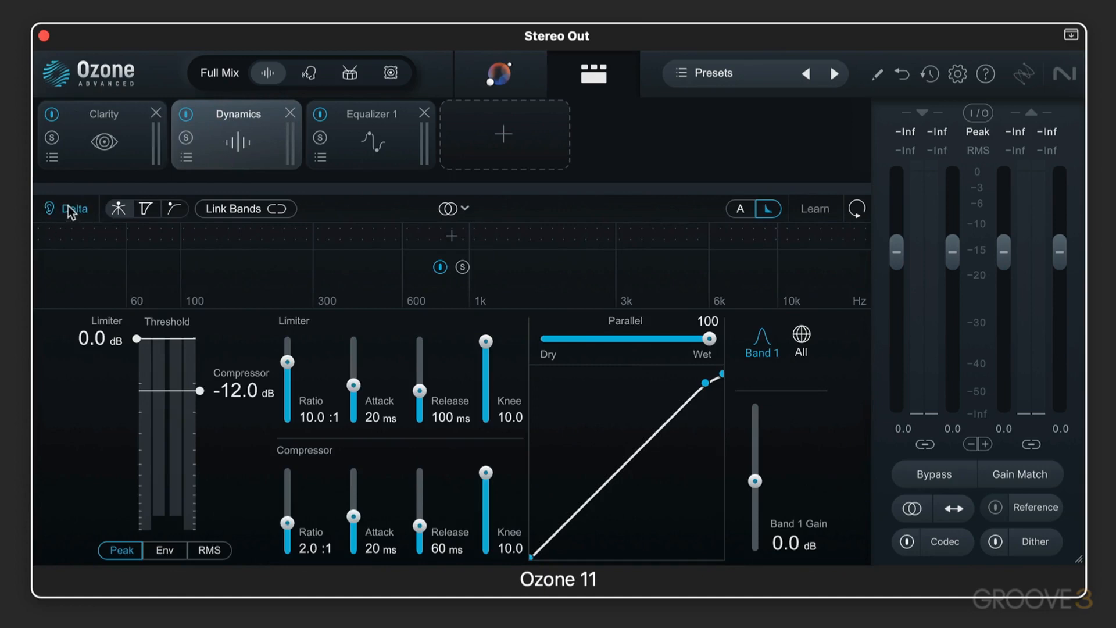
{"action": "left_click_drag", "start_coordinate": [211, 130], "coordinate": [335, 124]}
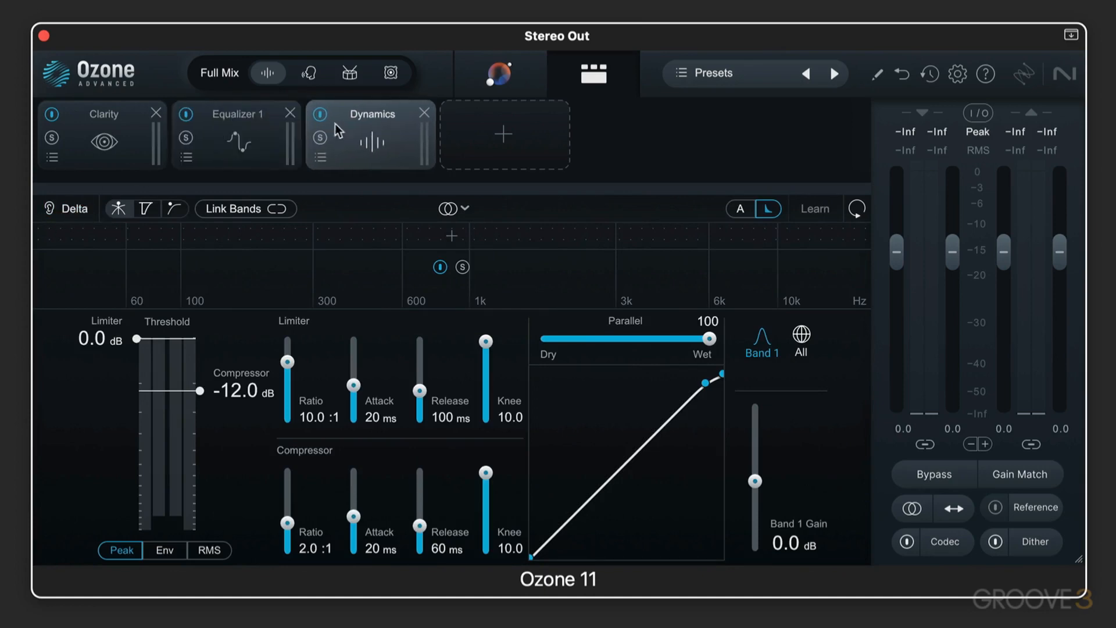
Remove the Dynamics module from the signal chain
{"action": "left_click", "coordinate": [423, 111]}
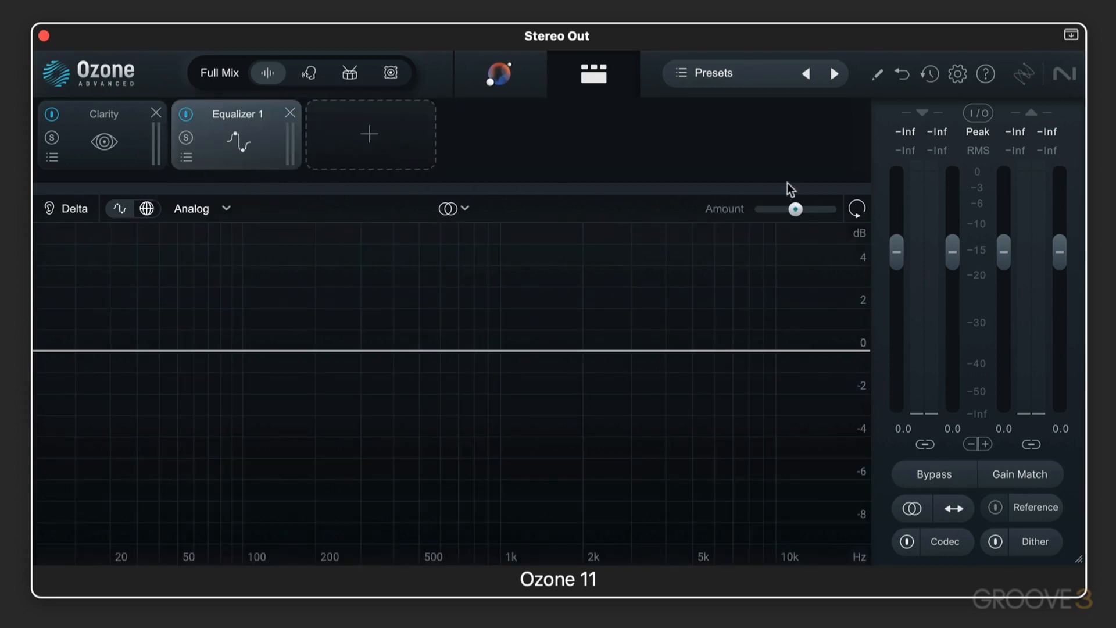
View the type and source choices in the I/O meter options, keeping RMS + Peak and Stereo, and close the options
{"action": "scroll", "coordinate": [951, 120], "scroll_direction": "up", "scroll_amount": 1}
{"action": "left_click", "coordinate": [979, 113]}
{"action": "left_click", "coordinate": [1000, 185]}
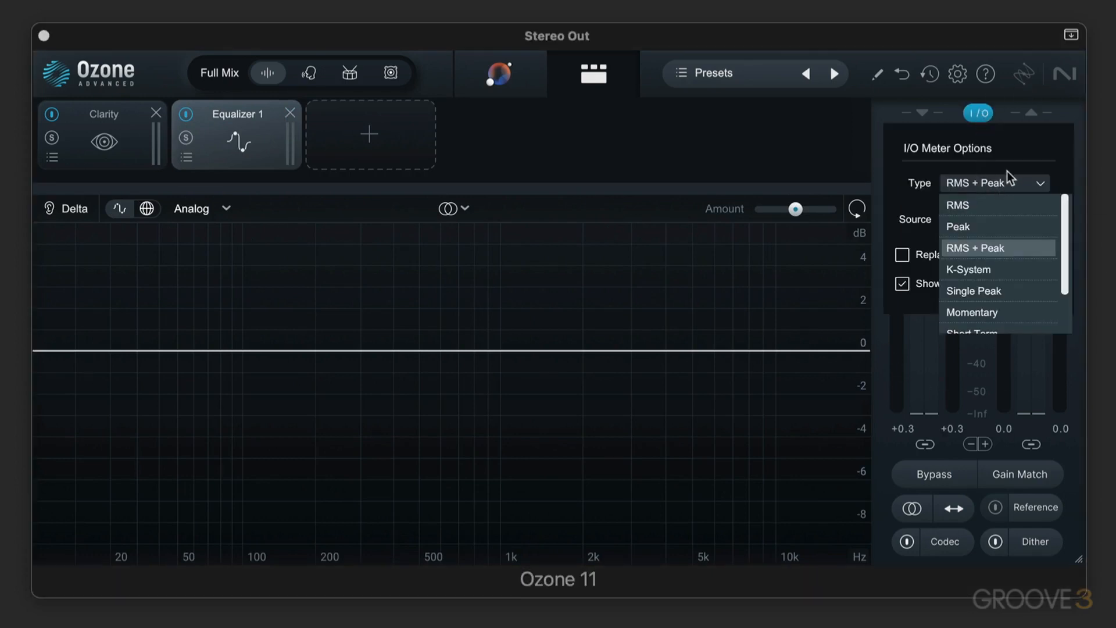
{"action": "left_click", "coordinate": [1018, 163]}
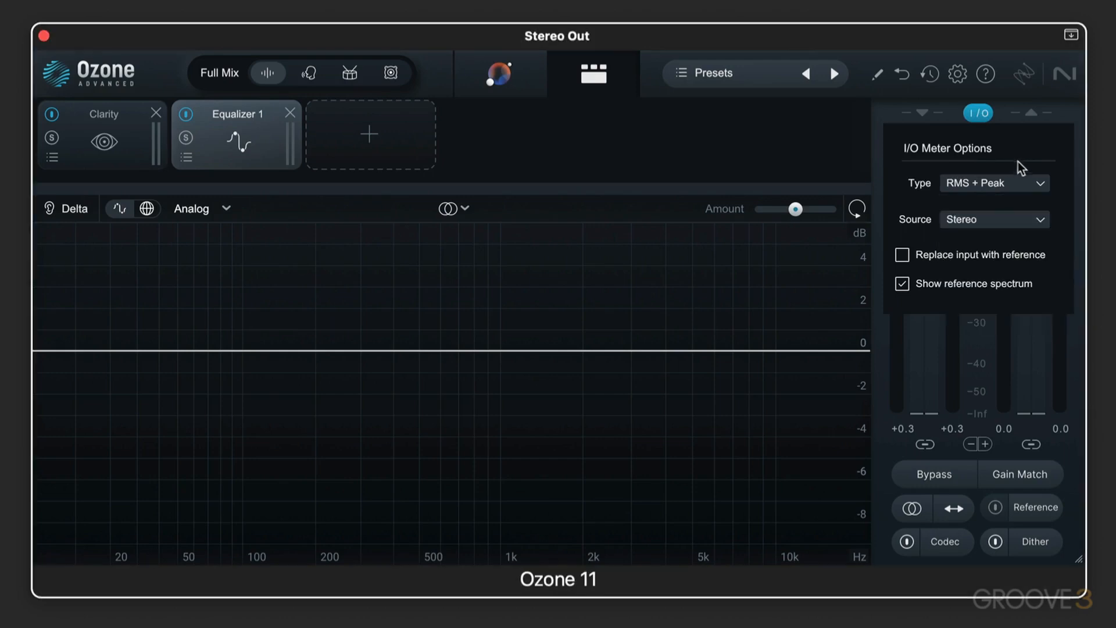
{"action": "left_click", "coordinate": [981, 221]}
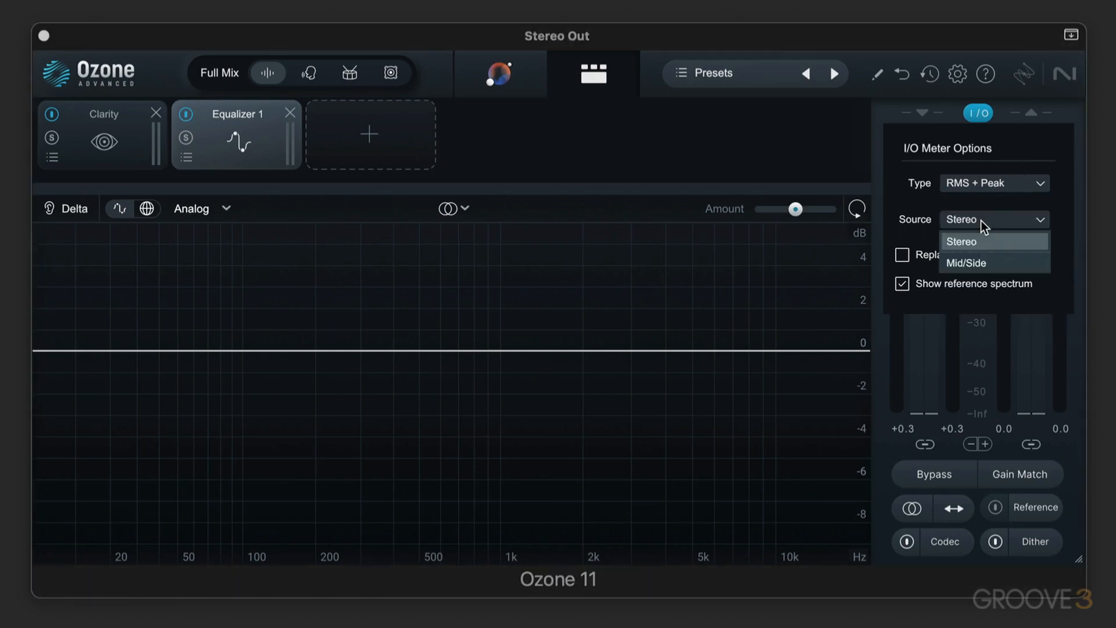
{"action": "left_click", "coordinate": [1016, 201]}
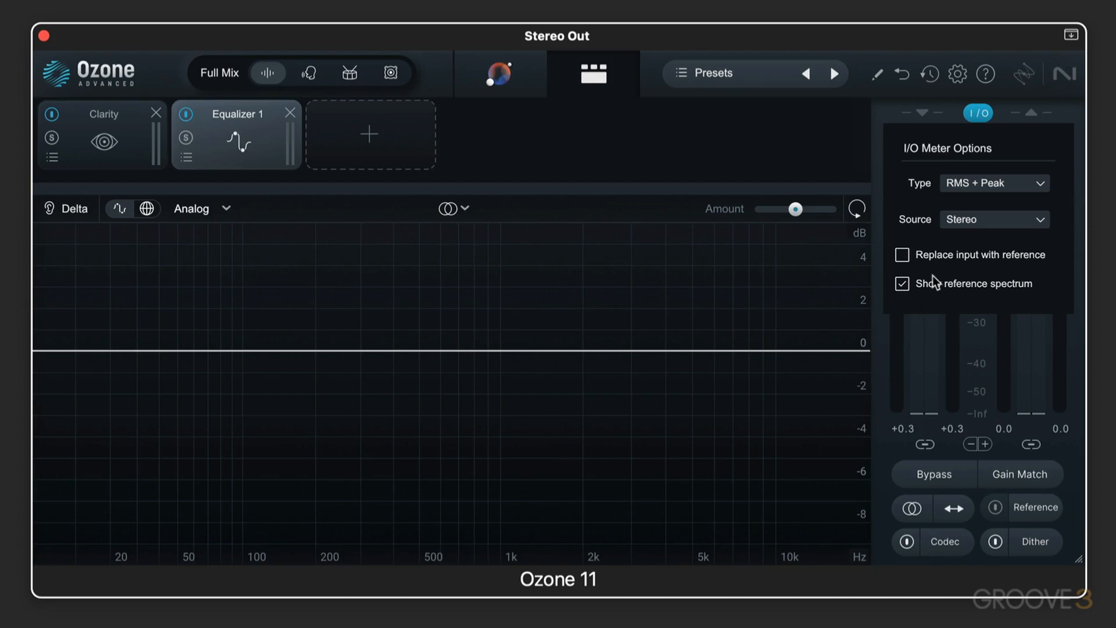
{"action": "left_click", "coordinate": [978, 112]}
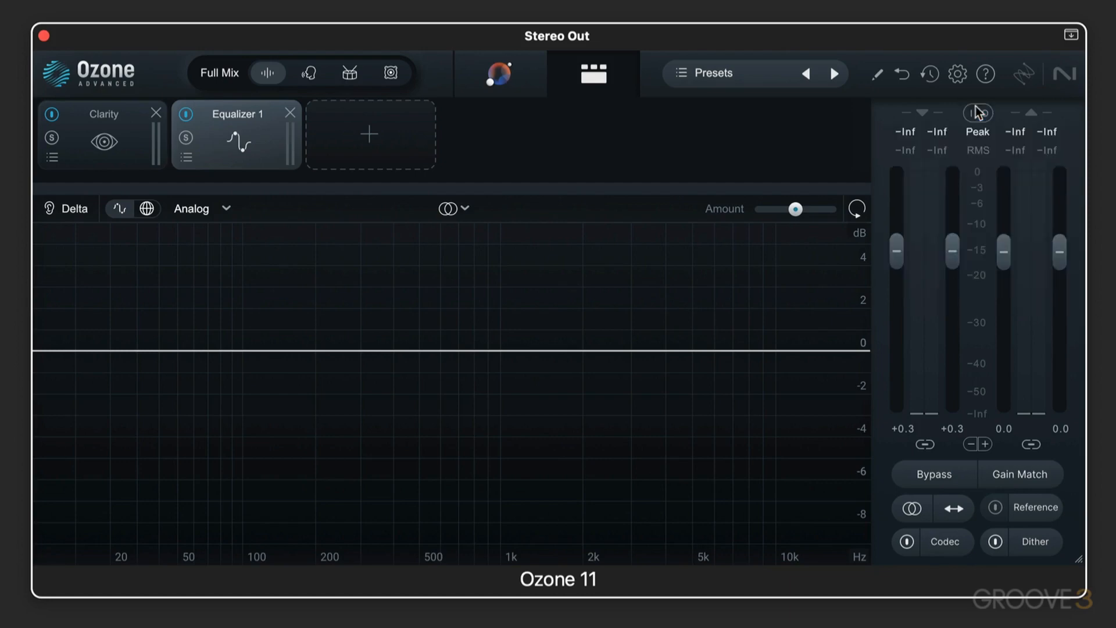
Lower the linked input gain to -2.2 dB and the linked output gain to -0.5 dB, trying the meter scale zoom in both directions
{"action": "mouse_move", "coordinate": [959, 255]}
{"action": "left_mouse_down"}
{"action": "mouse_move", "coordinate": [950, 302]}
{"action": "mouse_move", "coordinate": [954, 268]}
{"action": "left_mouse_up"}
{"action": "left_click_drag", "start_coordinate": [1009, 244], "coordinate": [966, 230]}
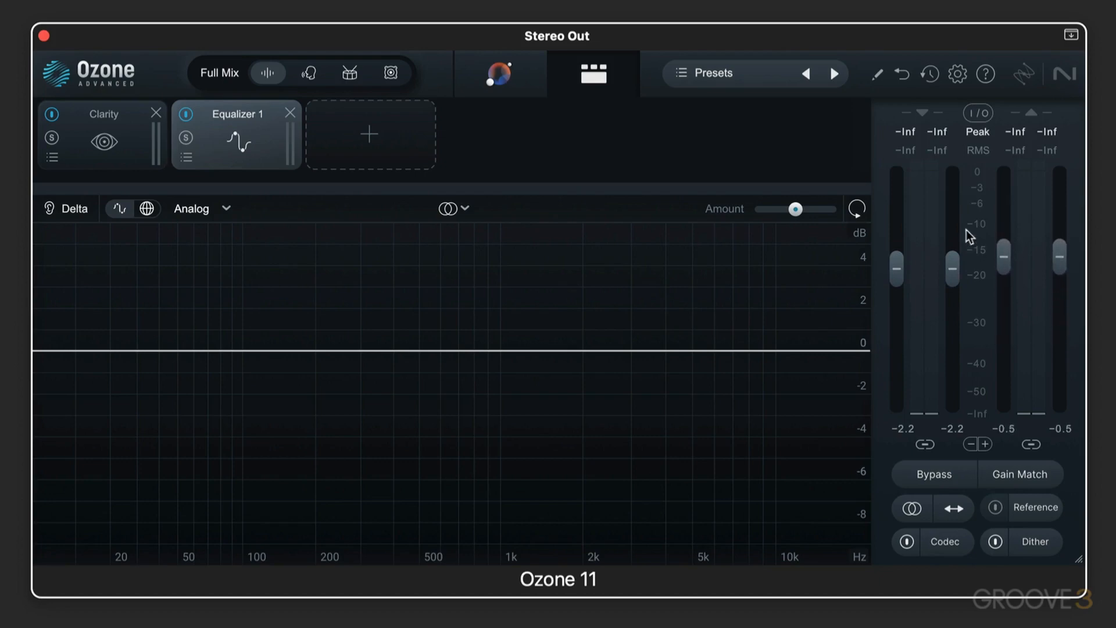
{"action": "left_click", "coordinate": [985, 445]}
{"action": "left_click", "coordinate": [970, 445]}
Unlink the input and output channel pairs, setting right input gain to -9.9 dB, left output to -11.4 dB and right output to -5.4 dB
{"action": "left_click", "coordinate": [925, 445]}
{"action": "left_click_drag", "start_coordinate": [948, 309], "coordinate": [953, 337]}
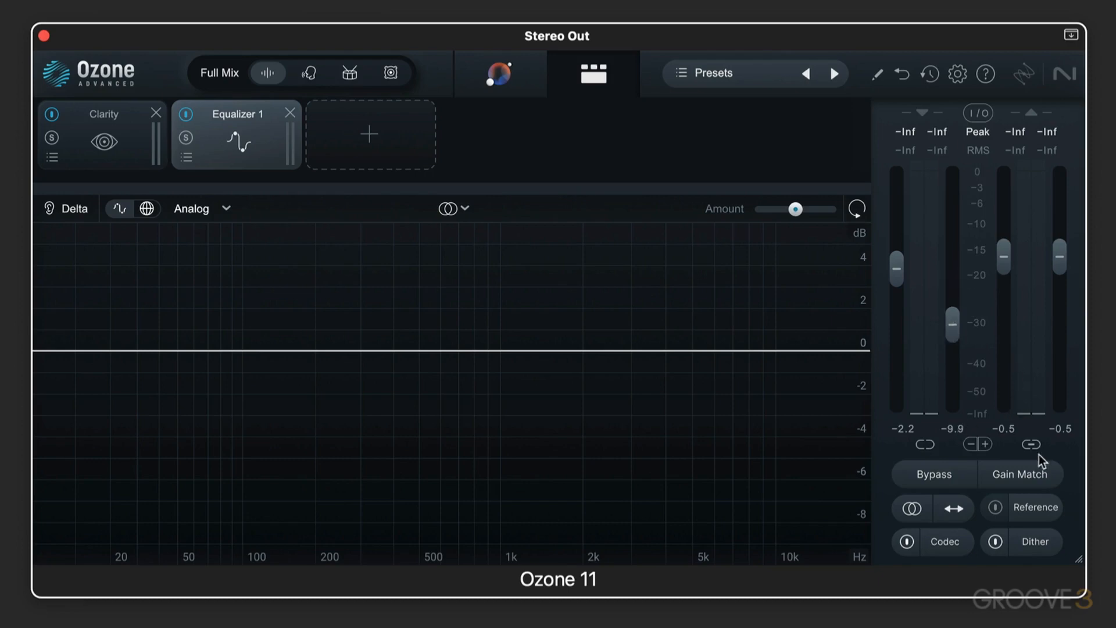
{"action": "left_click_drag", "start_coordinate": [1004, 257], "coordinate": [990, 288]}
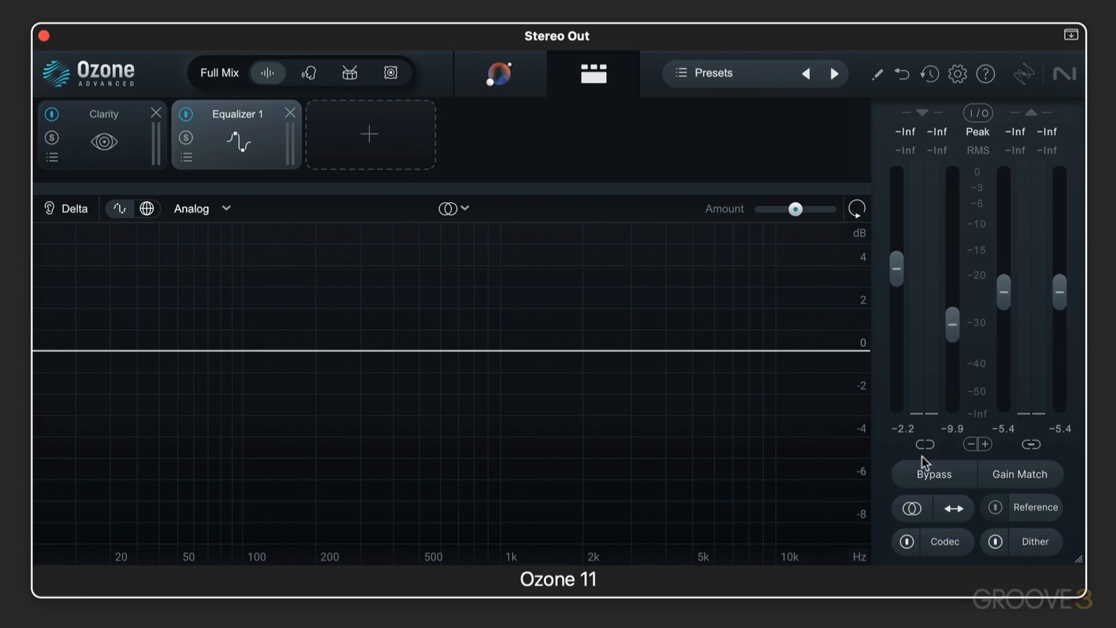
{"action": "left_click", "coordinate": [1032, 445]}
{"action": "left_click_drag", "start_coordinate": [1003, 296], "coordinate": [999, 340]}
Enable Gain Match and switch the global Bypass on and off twice, leaving the processing active
{"action": "left_click", "coordinate": [936, 475]}
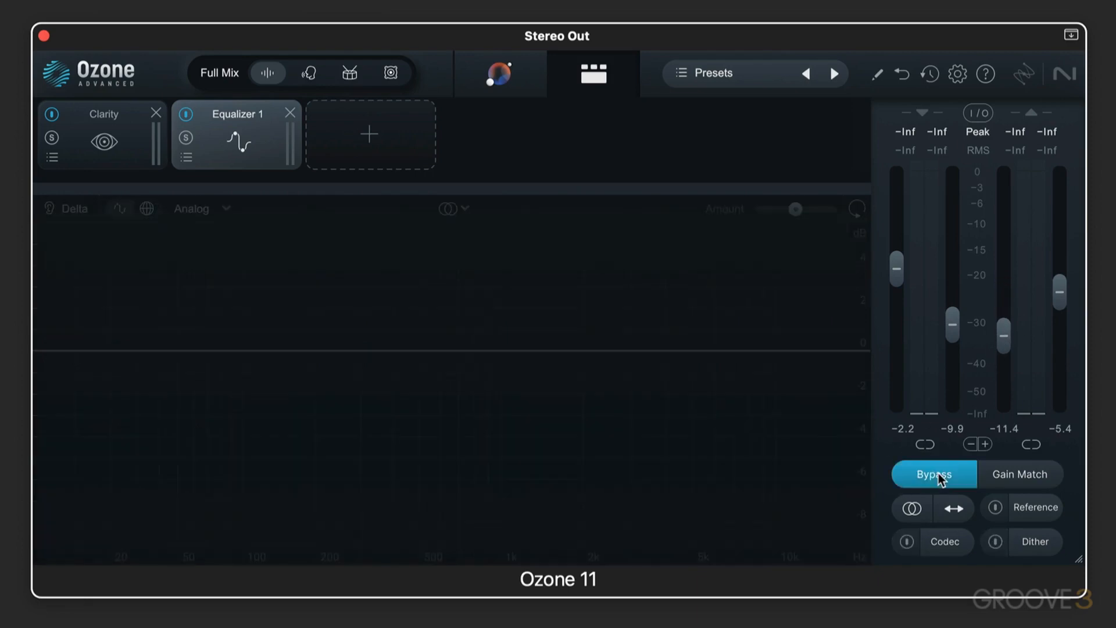
{"action": "left_click", "coordinate": [1028, 474]}
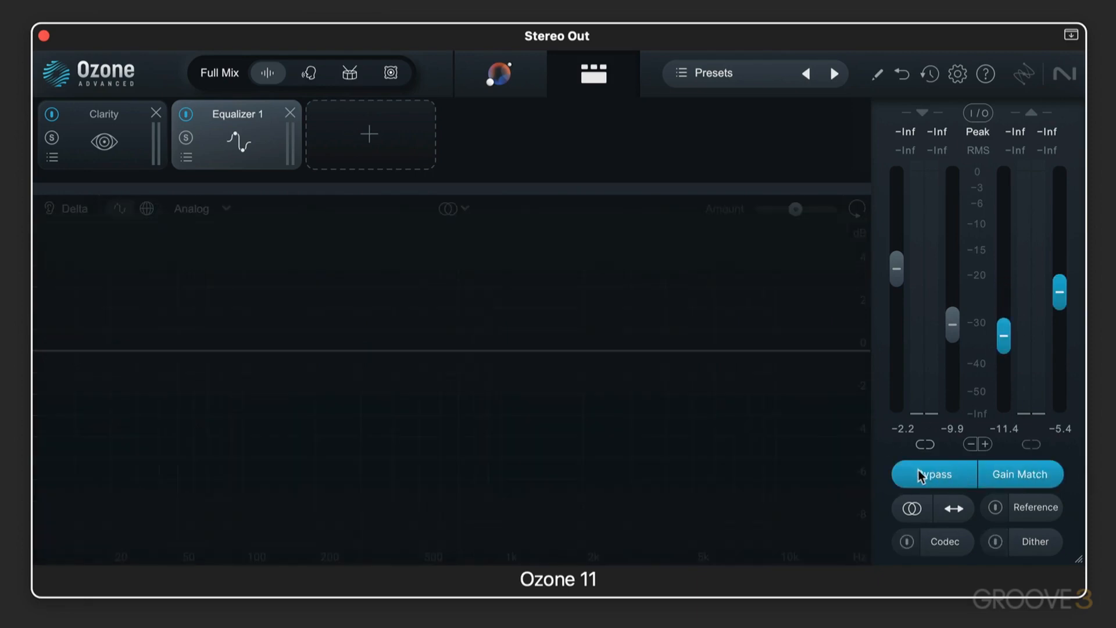
{"action": "left_click", "coordinate": [935, 472]}
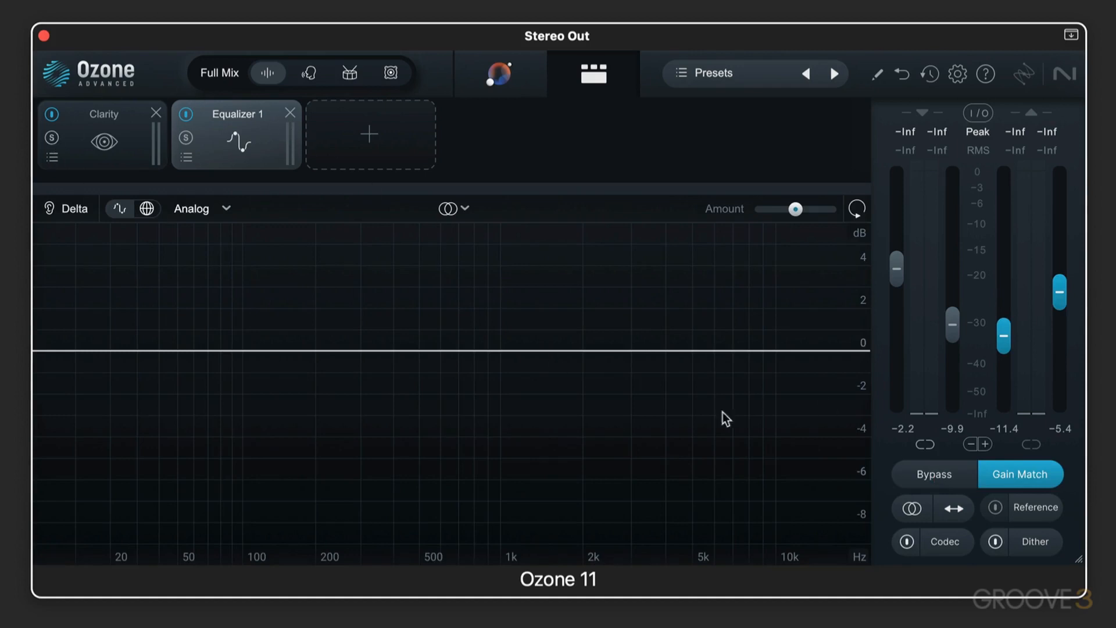
{"action": "left_click", "coordinate": [936, 475]}
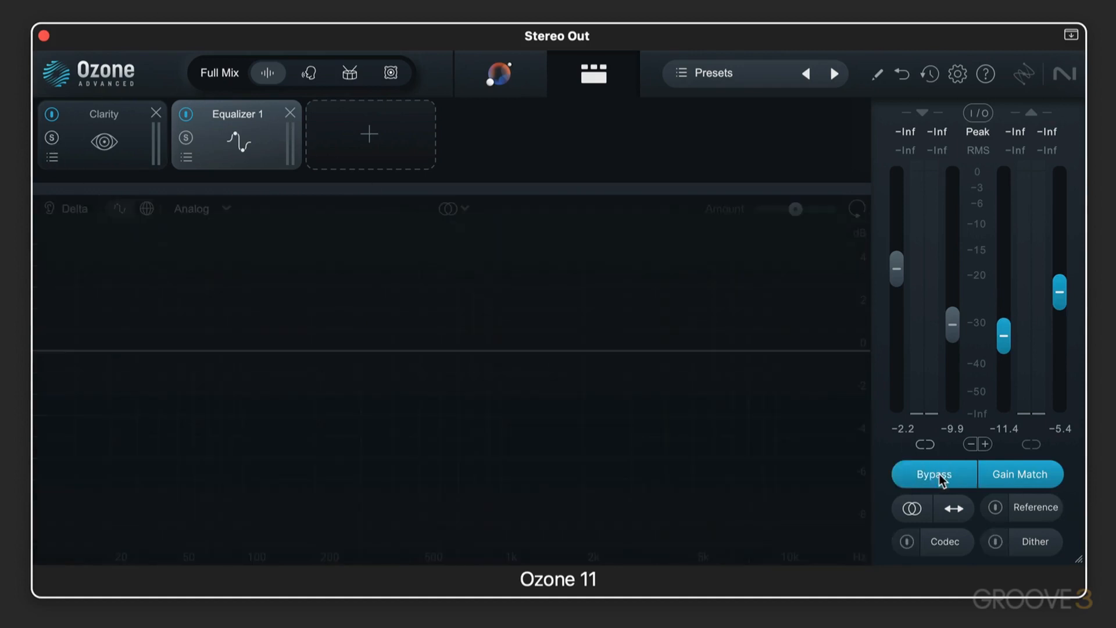
{"action": "left_click", "coordinate": [942, 480]}
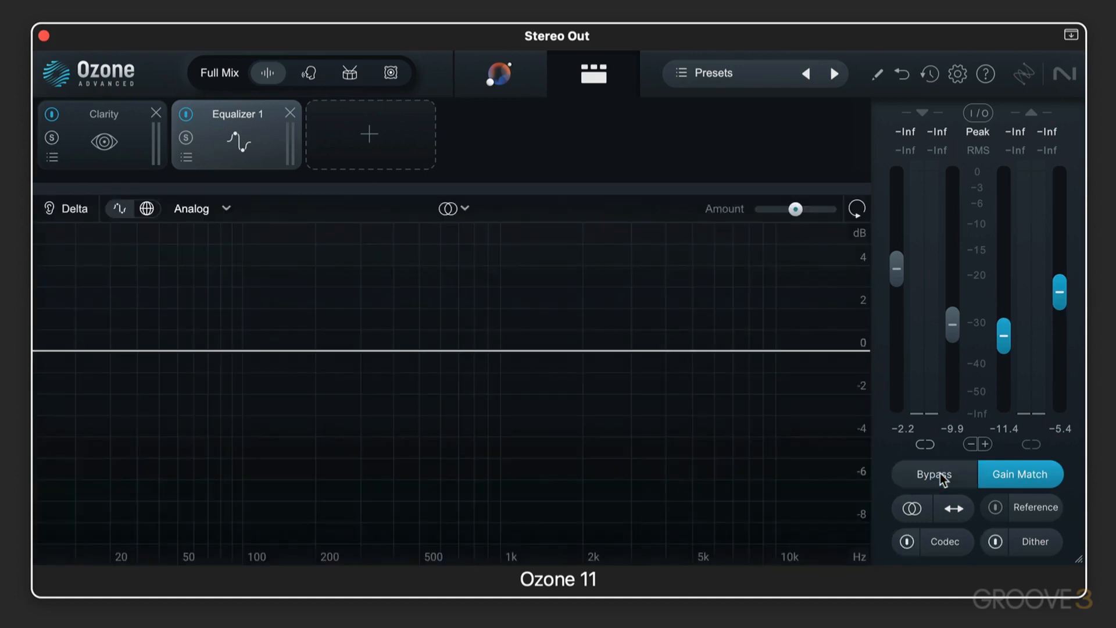
Try the channel swap control and view the Reference panel without adding a reference track
{"action": "left_click", "coordinate": [954, 511]}
{"action": "left_click", "coordinate": [1029, 507]}
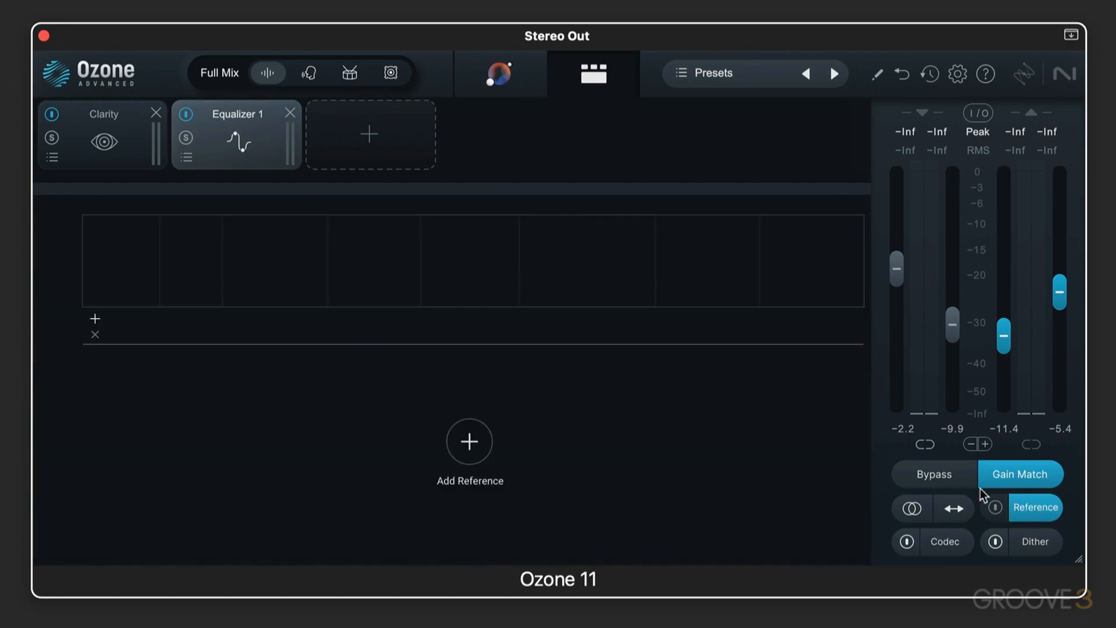
{"action": "left_click", "coordinate": [996, 509]}
View the Codec Preview settings and turn the codec preview on and back off
{"action": "left_click", "coordinate": [942, 543]}
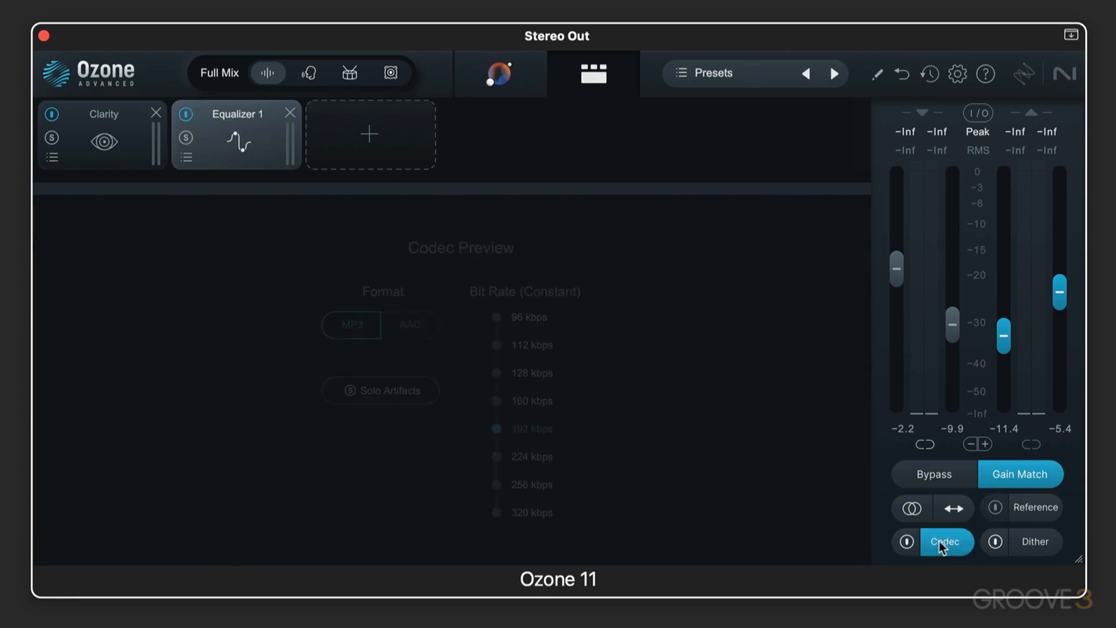
{"action": "left_click", "coordinate": [908, 542]}
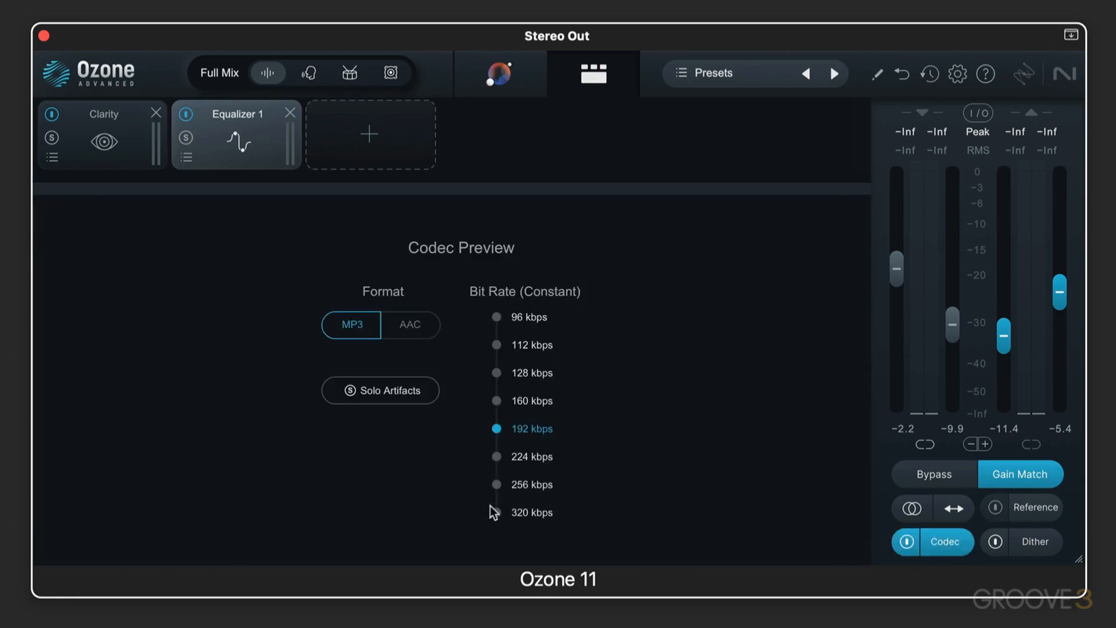
{"action": "left_click", "coordinate": [907, 542]}
View the Dither settings and turn dithering on and back off
{"action": "left_click", "coordinate": [1030, 541]}
{"action": "left_click", "coordinate": [995, 542]}
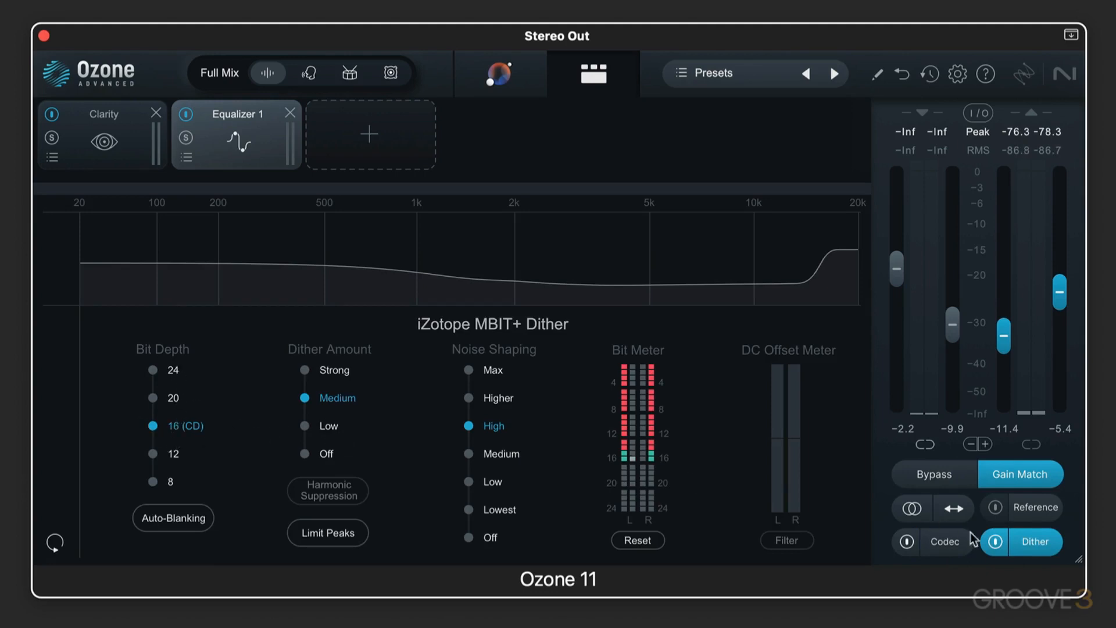
{"action": "left_click", "coordinate": [995, 542]}
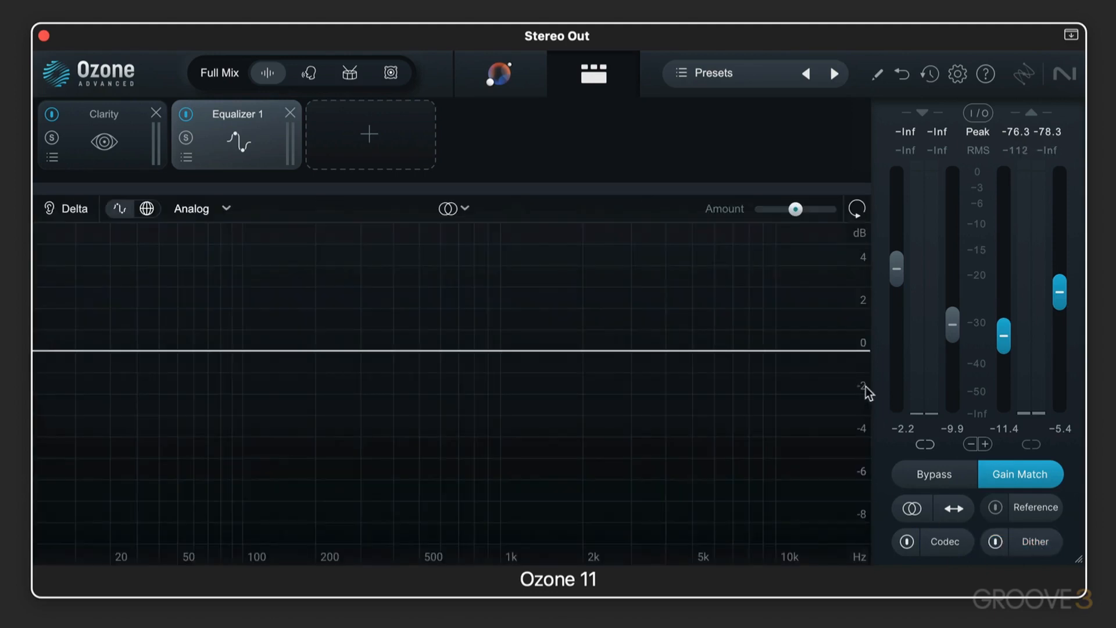